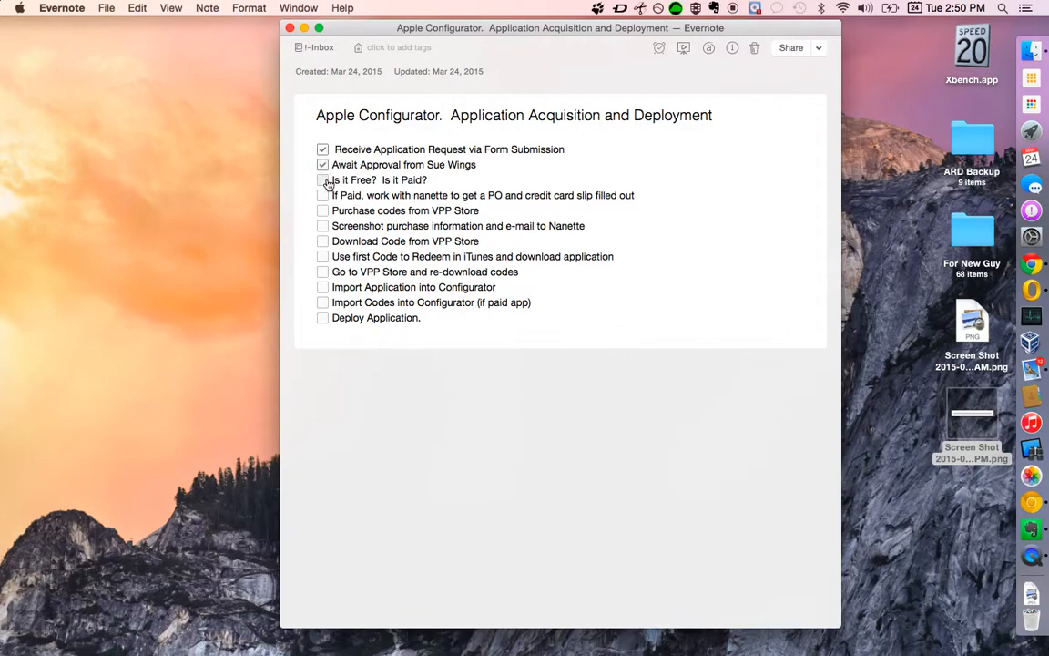
Check off the free-or-paid, PO and credit card slip, code purchase and purchase screenshot items in the checklist.
click(325, 181)
click(323, 195)
click(323, 212)
click(323, 227)
Connect to the server vnc://mdm-osx.h36.k12.il.us through screen sharing.
right_click(1012, 55)
click(904, 95)
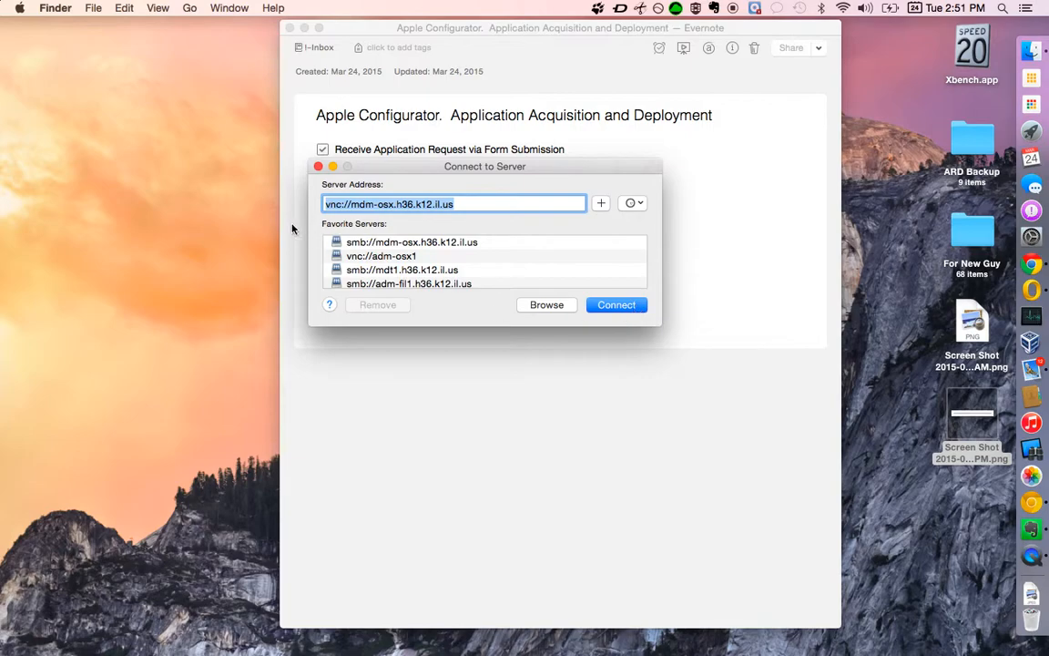
click(626, 305)
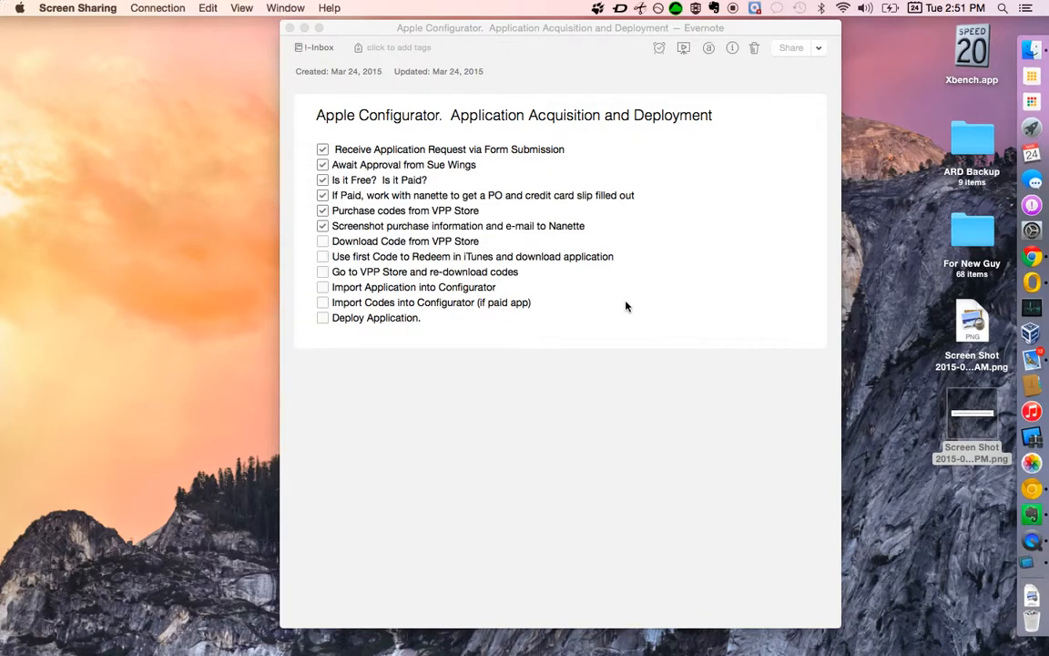
click(627, 302)
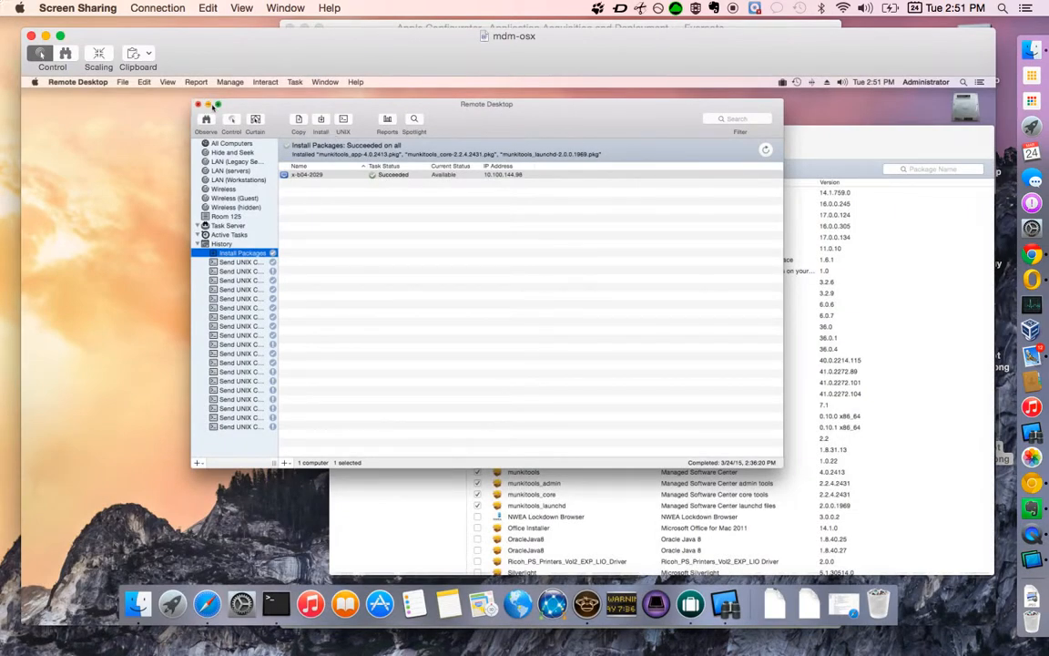
Clear the remote desktop by minimizing Remote Desktop and MunkiAdmin and closing the untitled Send UNIX Command window.
click(207, 105)
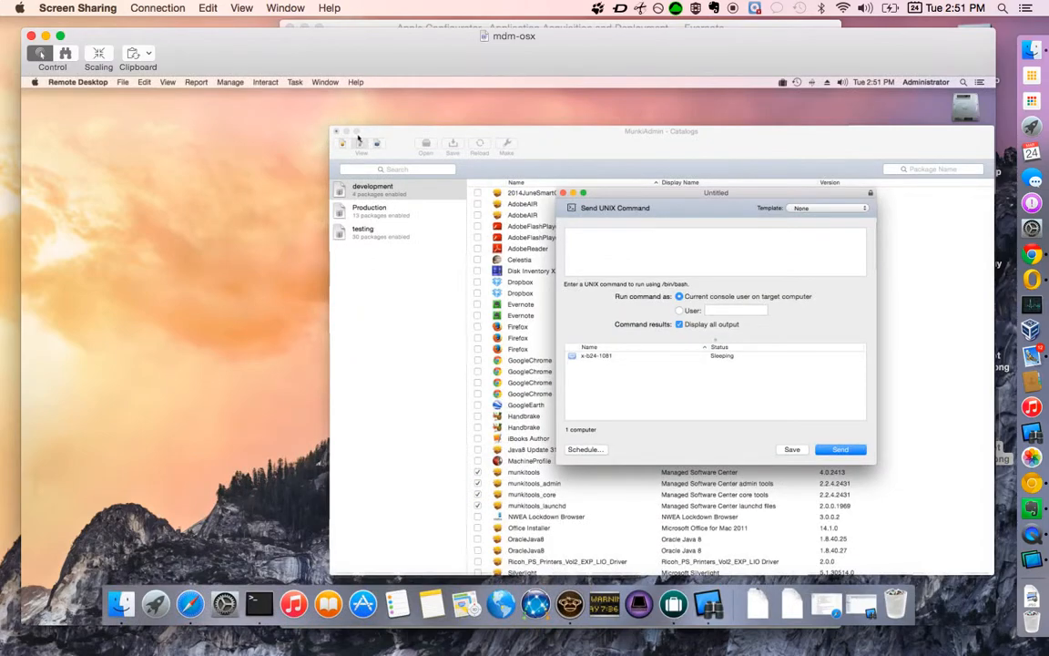
click(347, 131)
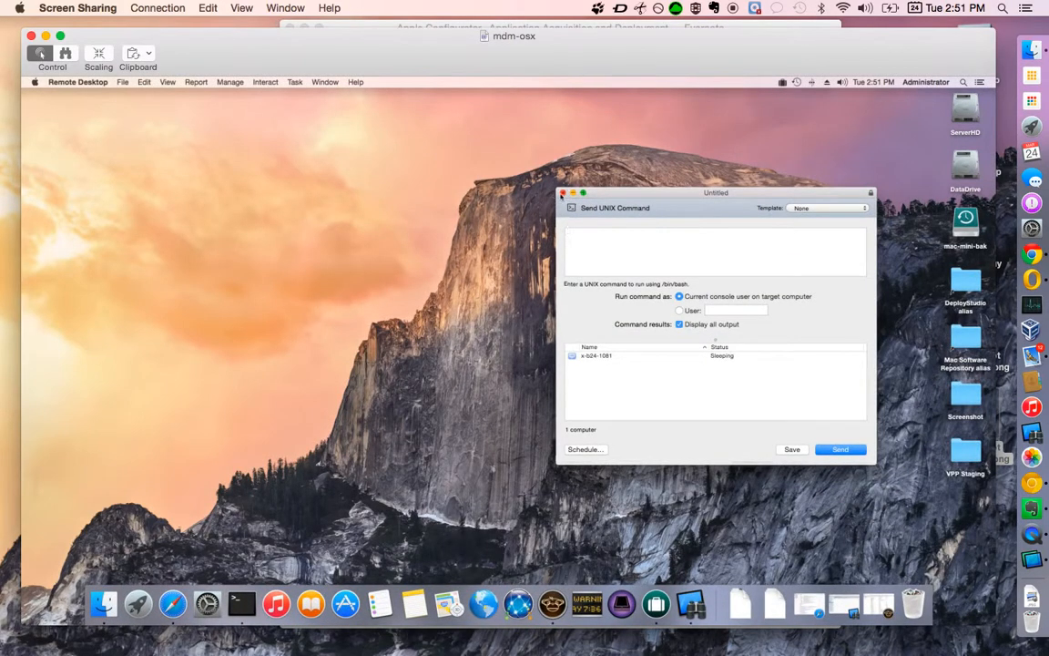
click(562, 194)
click(443, 355)
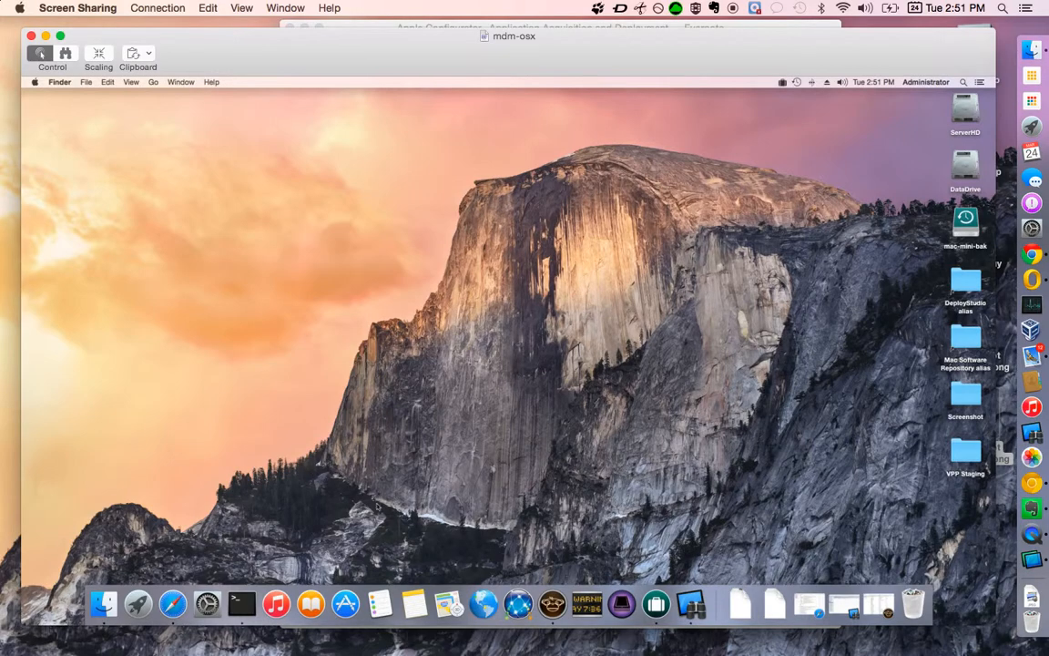
Switch to Safari on the remote Mac, load the Volume Purchase Program site and go to the Education store.
click(173, 602)
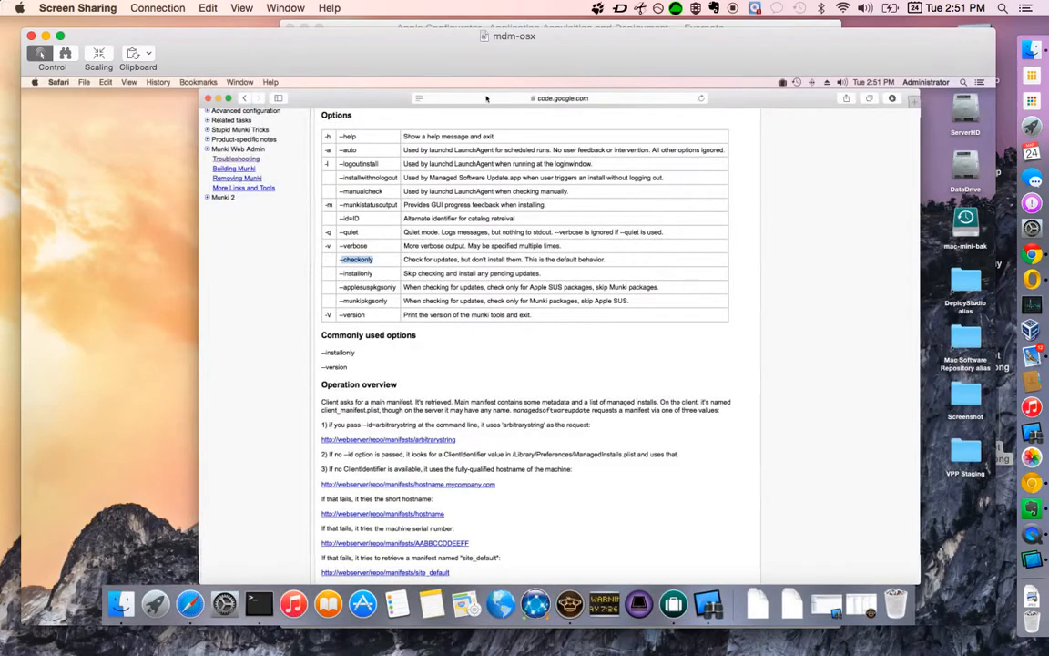
click(488, 98)
text(vpp)
key(Return)
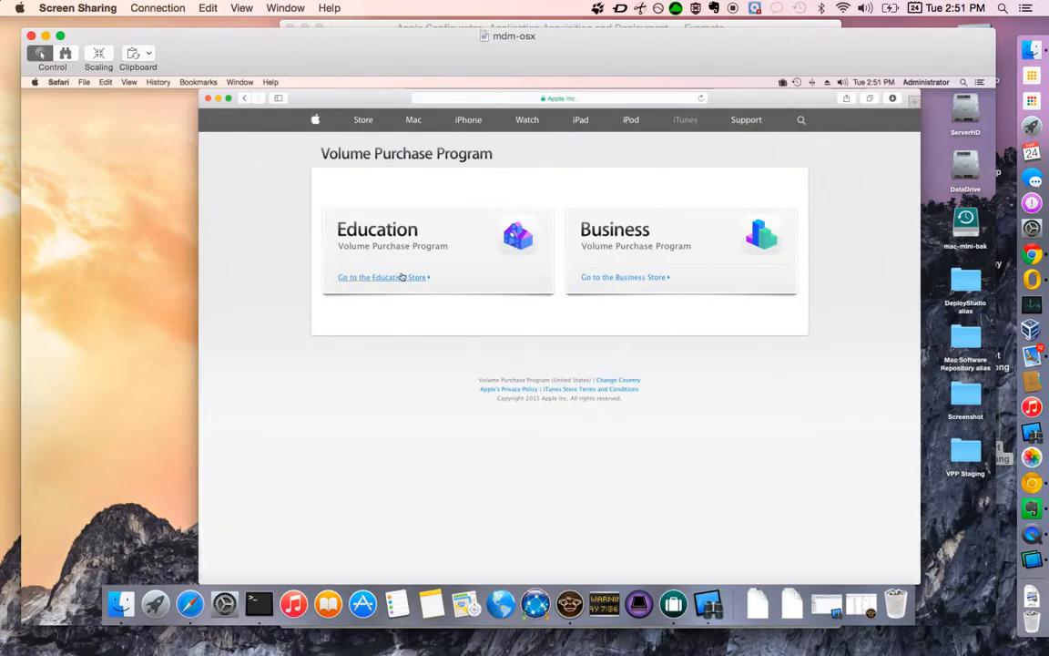
click(401, 277)
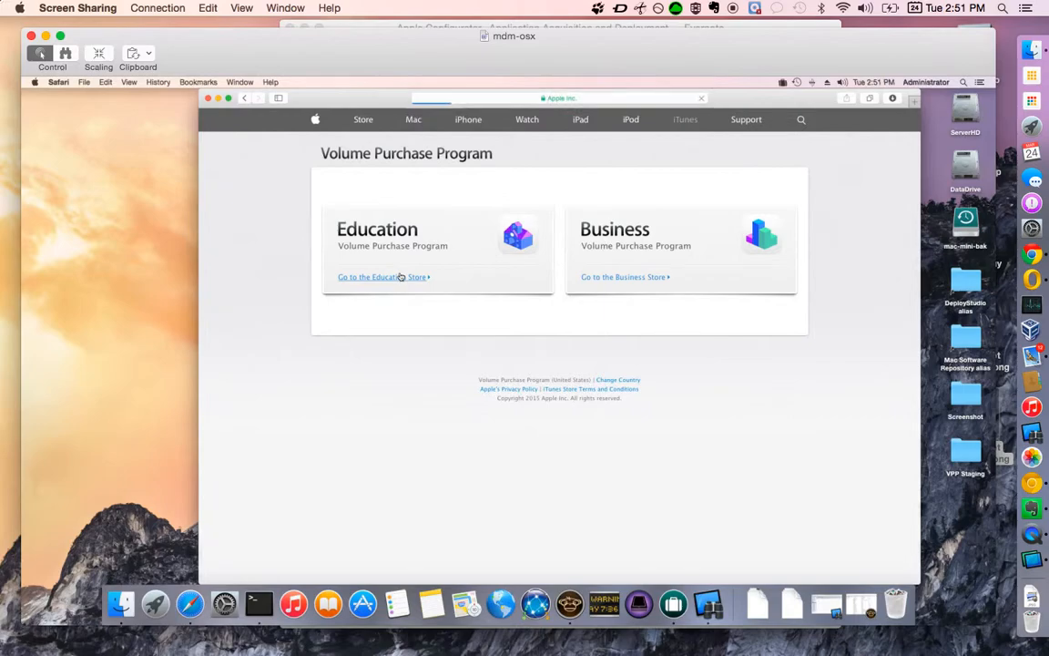
click(767, 154)
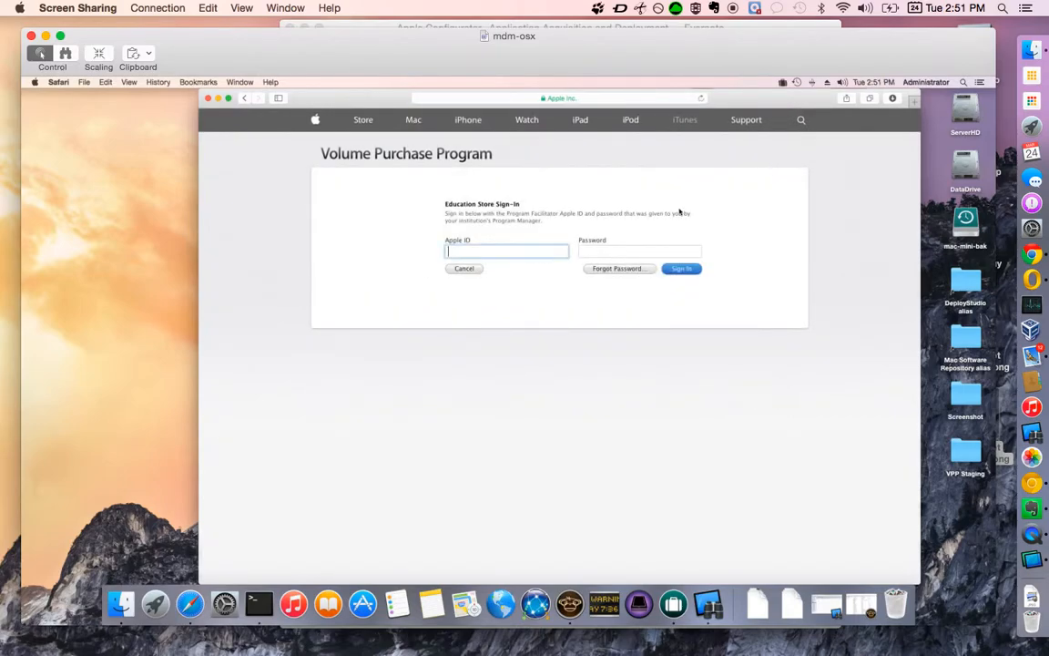
Sign in to the Education store by filling in the saved organization Apple ID and its password.
text(hsd)
key(BackSpace)
key(BackSpace)
key(BackSpace)
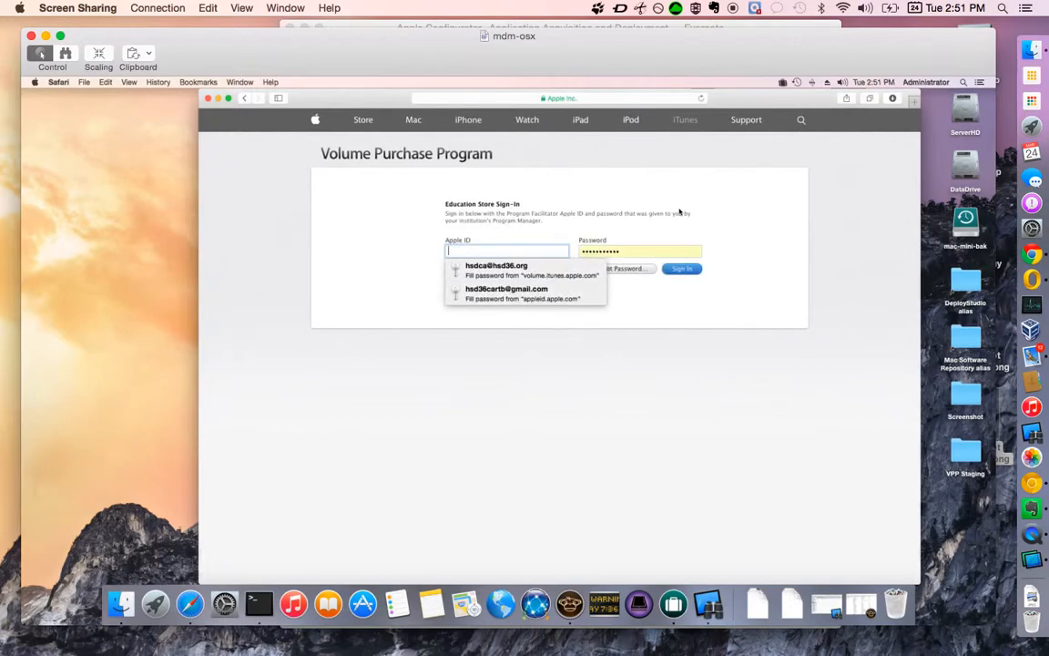
click(556, 267)
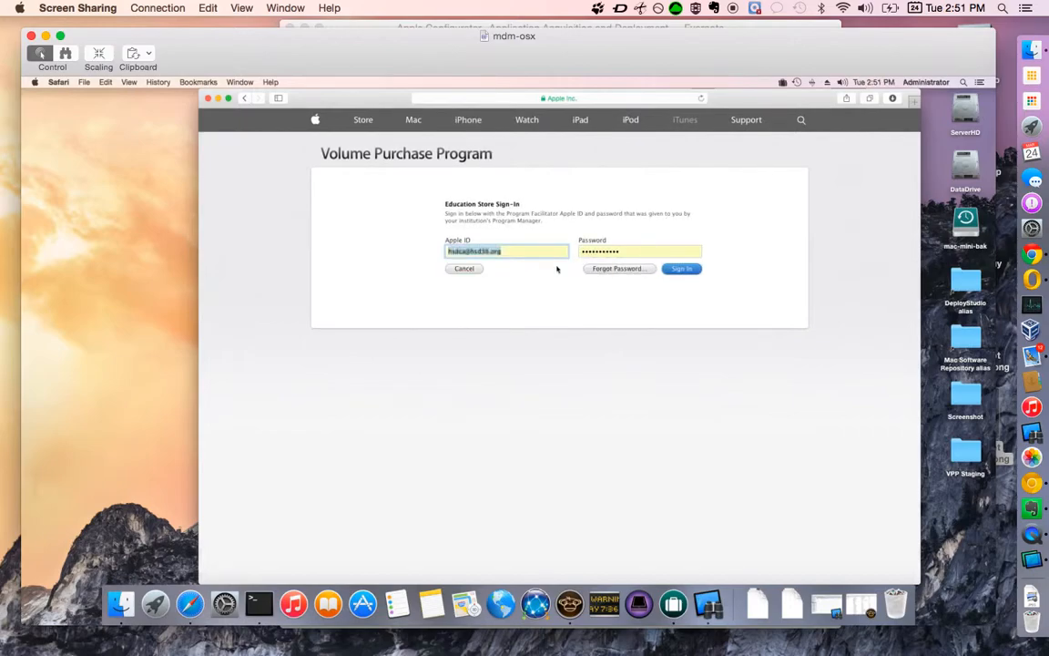
click(682, 271)
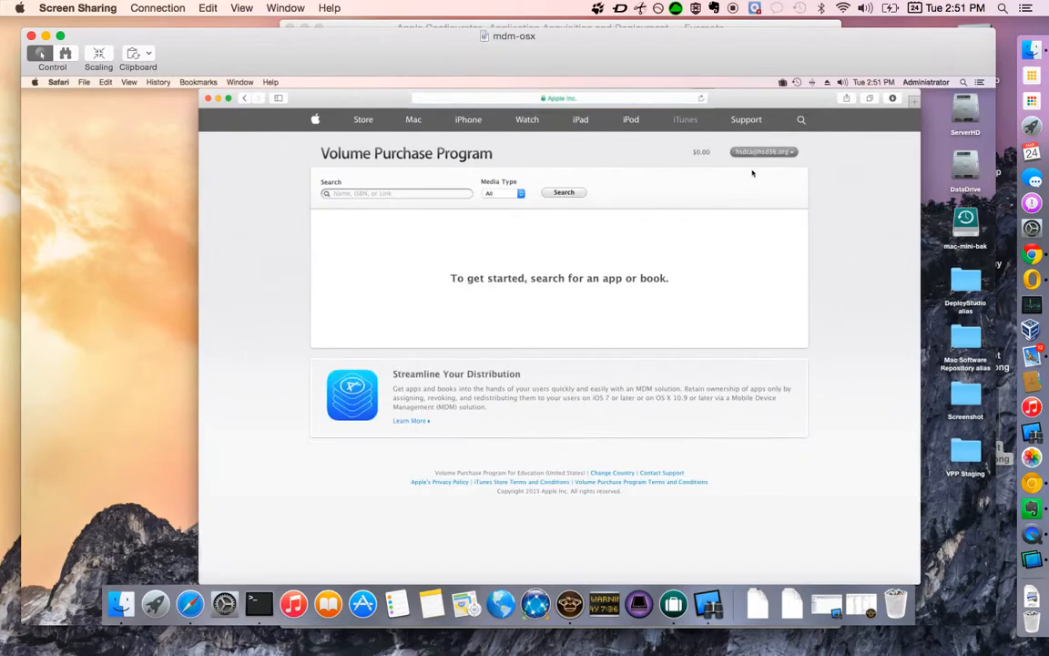
Open the account's purchase history and download the codes for Too Noisy Pro.
click(762, 151)
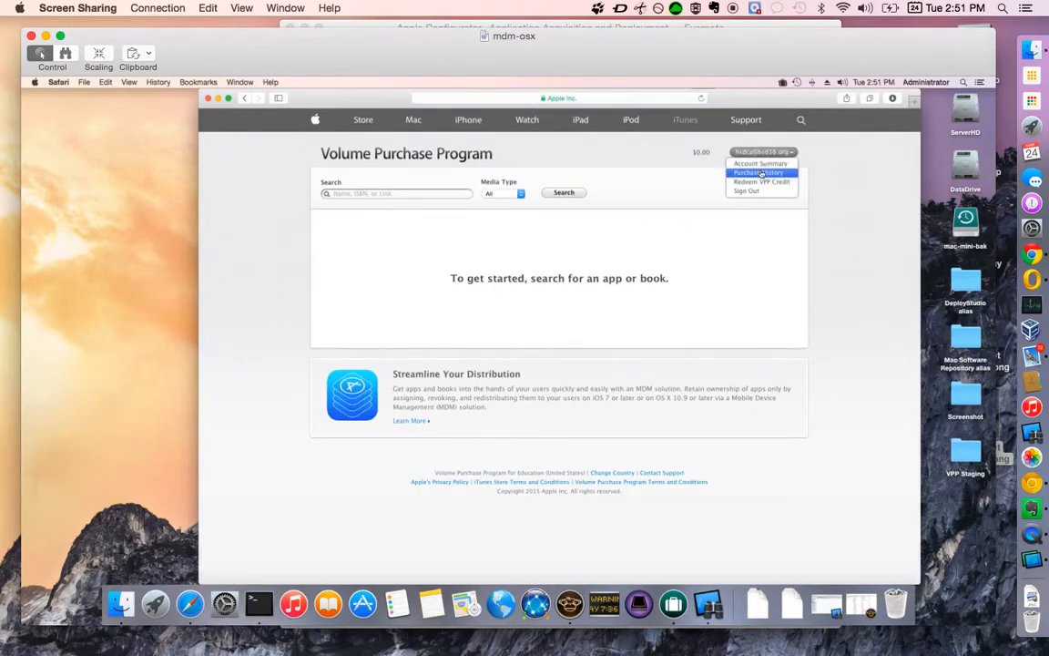
click(762, 173)
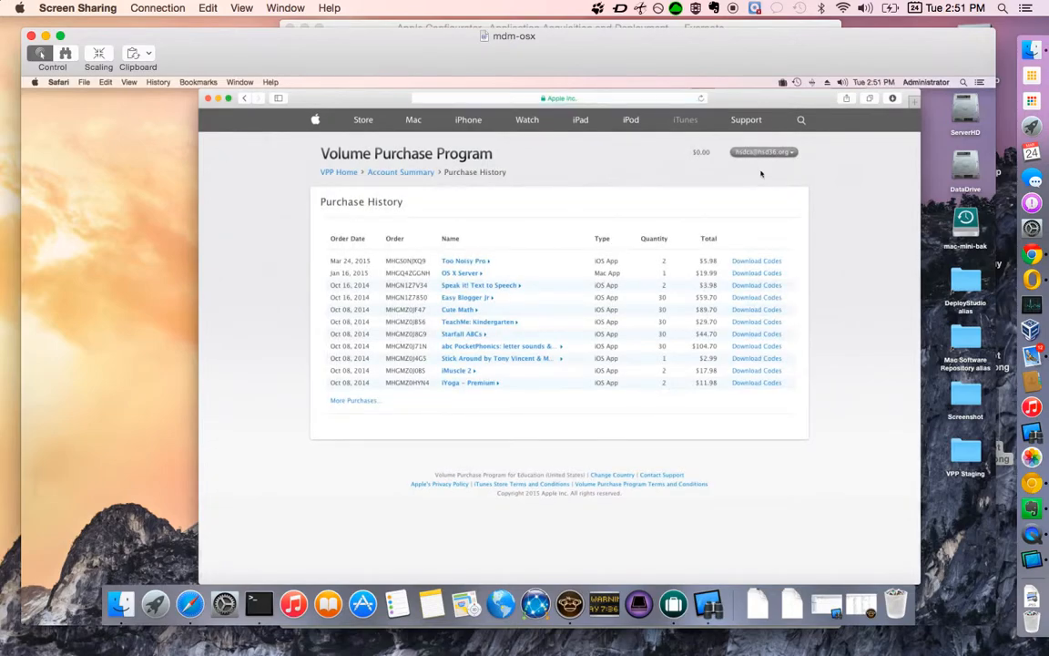
click(747, 262)
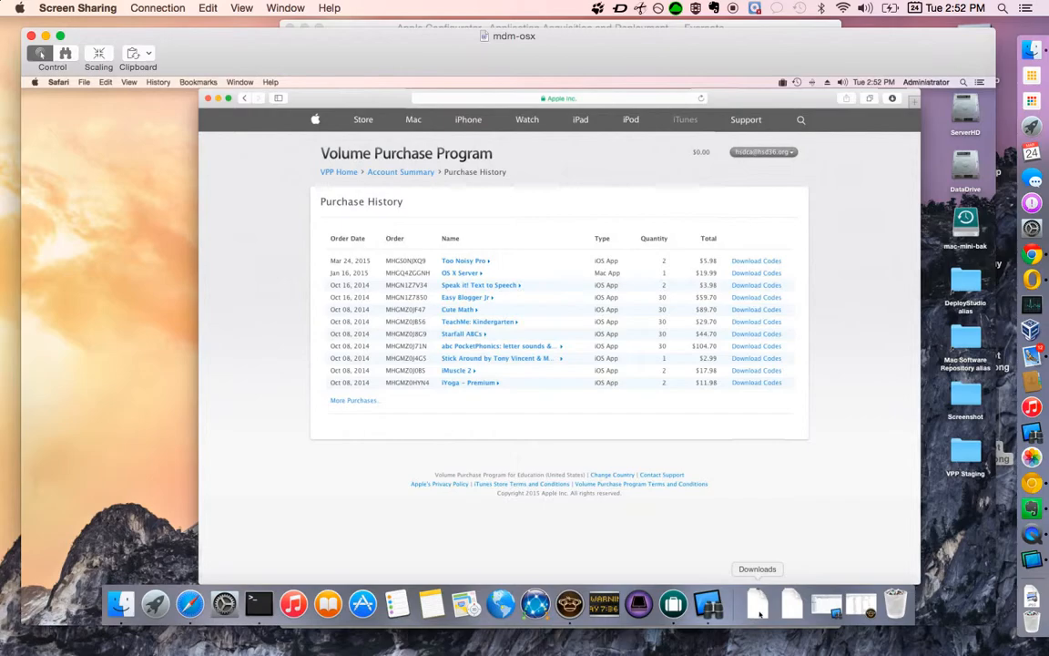
click(758, 607)
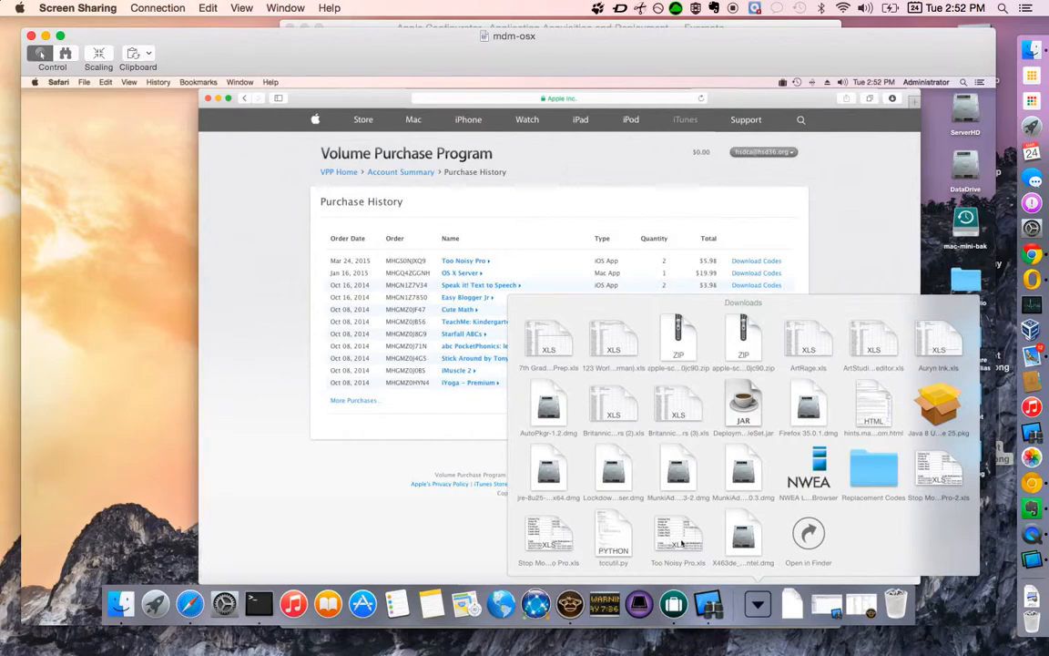
click(681, 544)
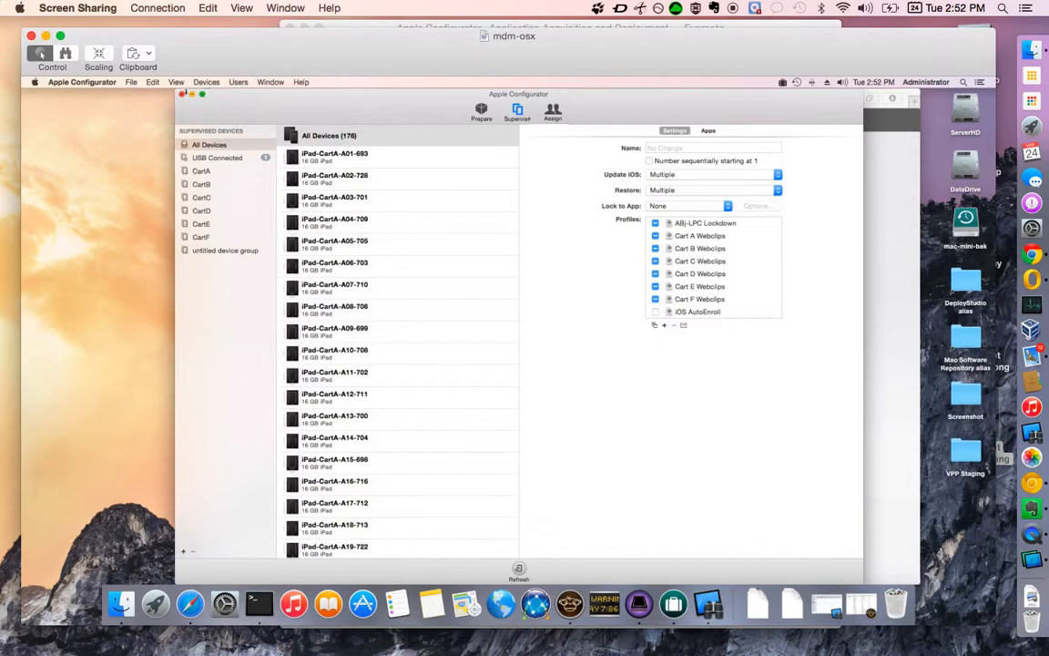
click(192, 95)
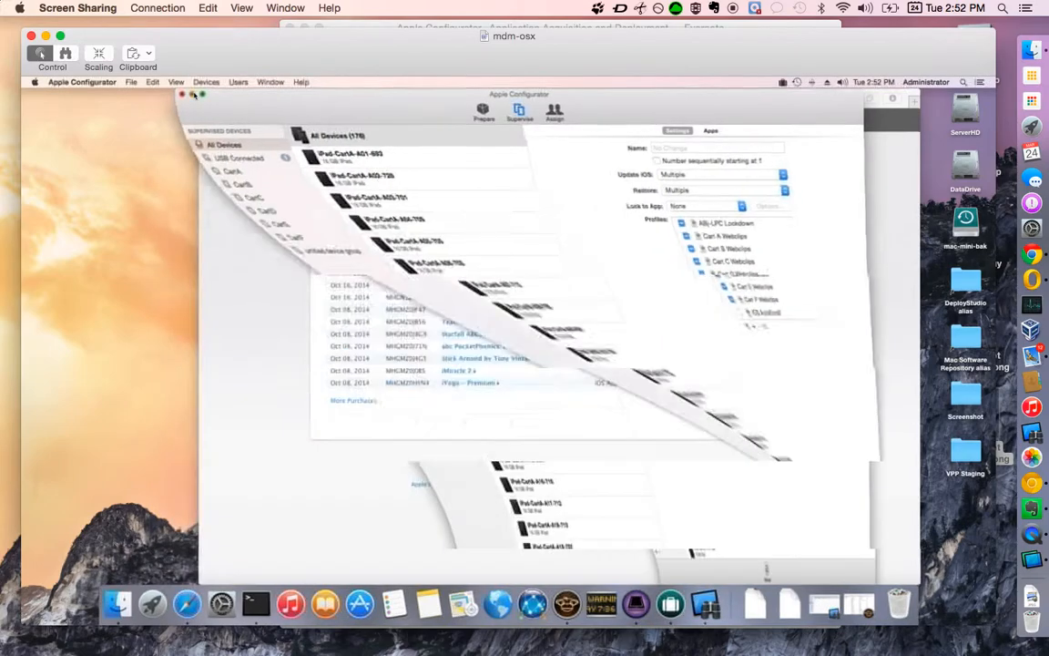
Open Too Noisy Pro.xls from the Downloads folder in Preview and copy the first redemption code.
click(742, 608)
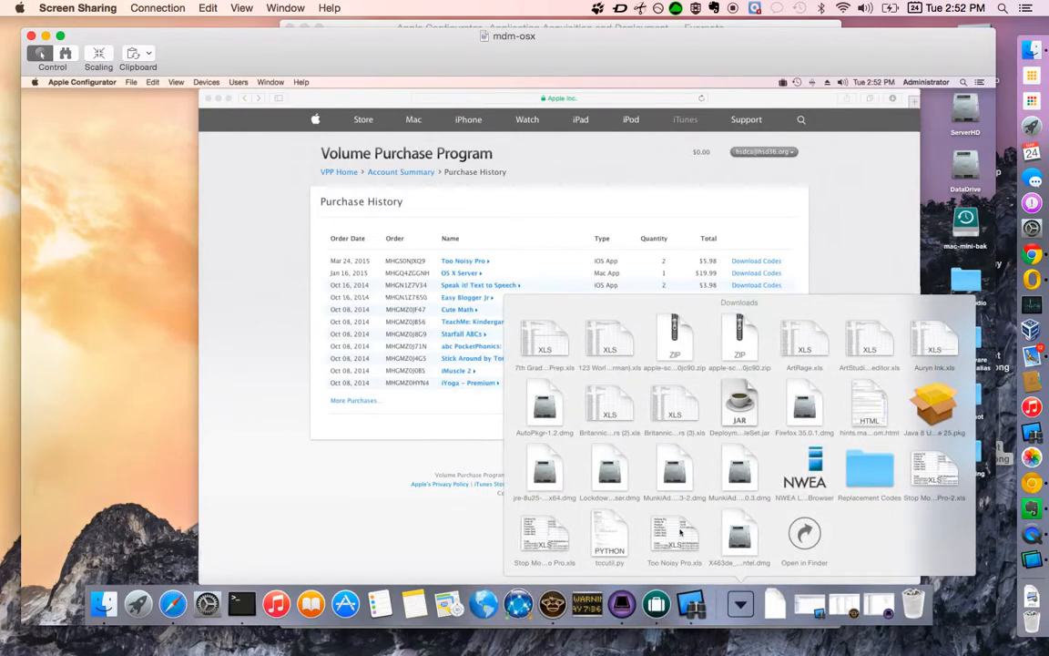
click(801, 533)
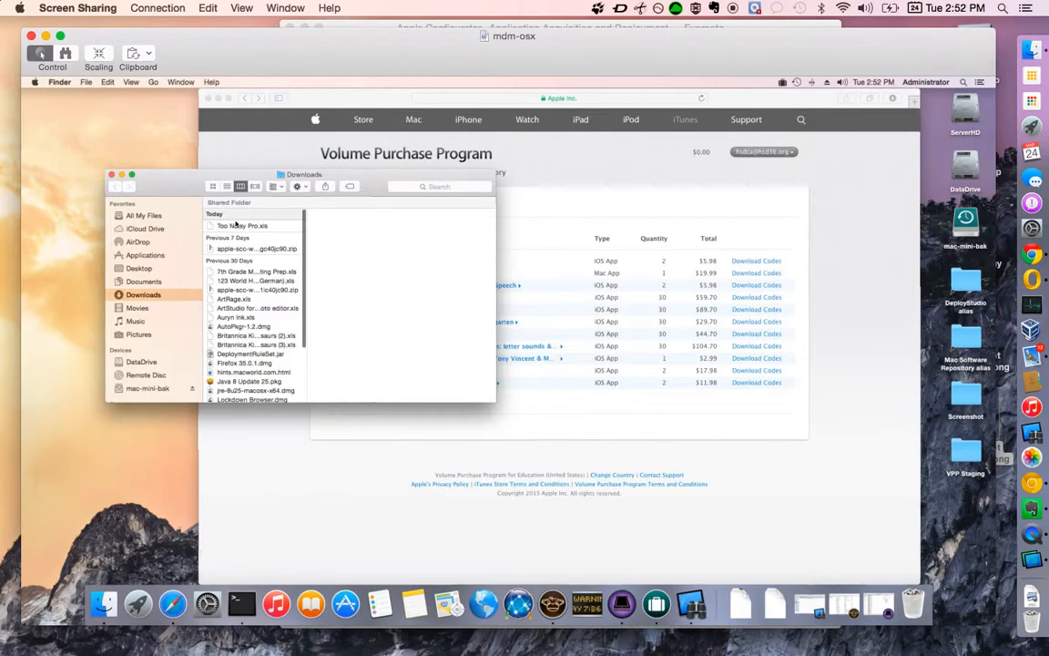
right_click(236, 224)
mouse_move(300, 240)
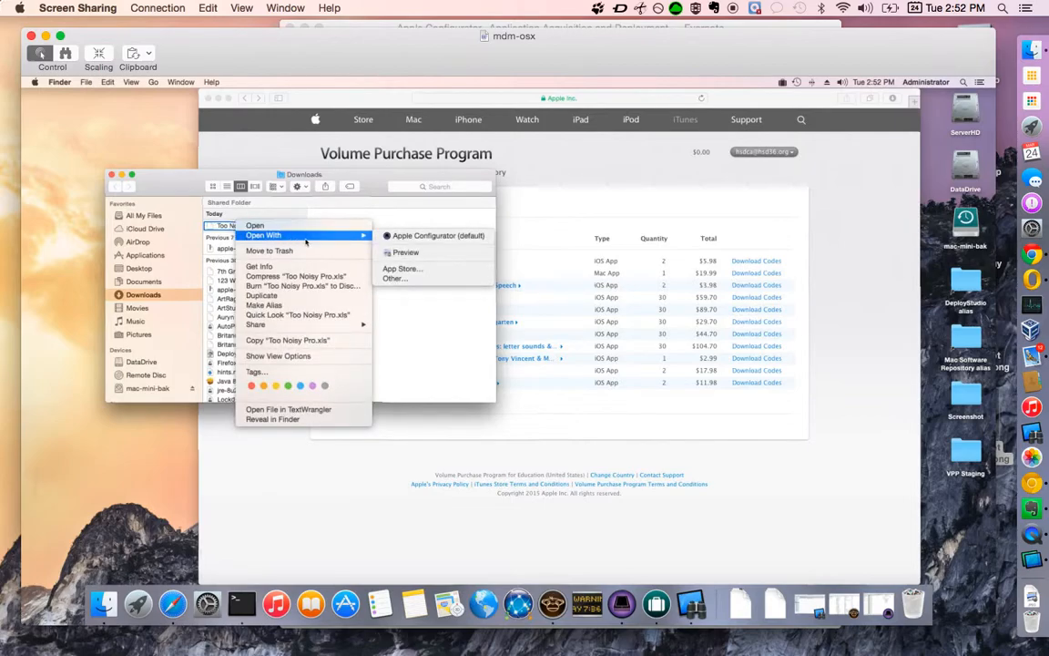
click(414, 252)
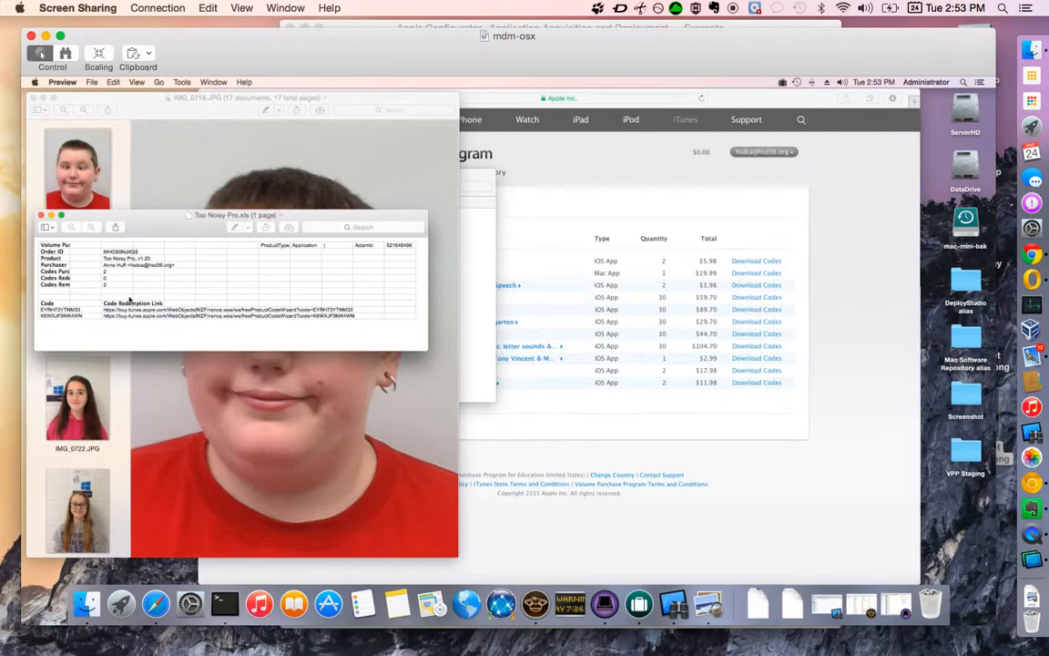
double_click(60, 309)
key(cmd+c)
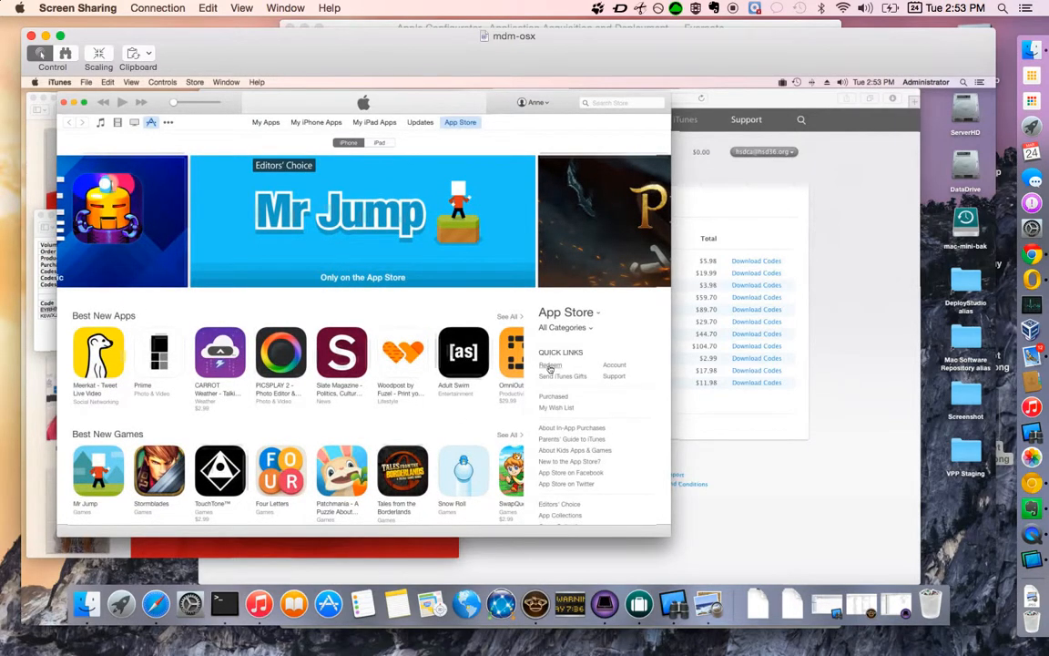
Start redeeming a code in the iTunes App Store and sign in by entering the Apple ID password.
click(550, 366)
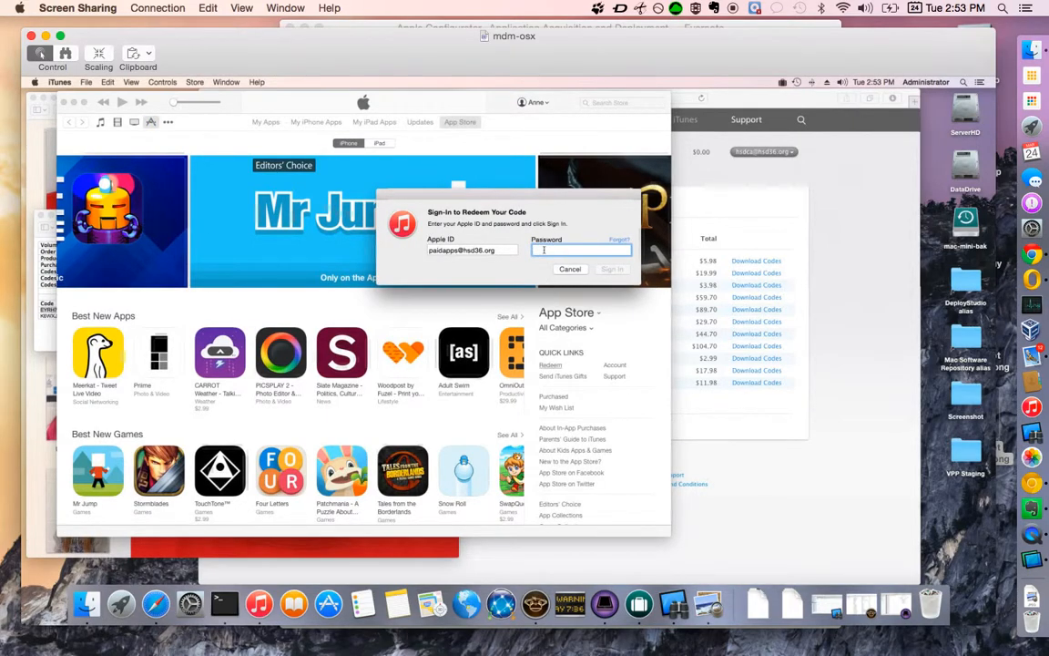
text(••••••••••••)
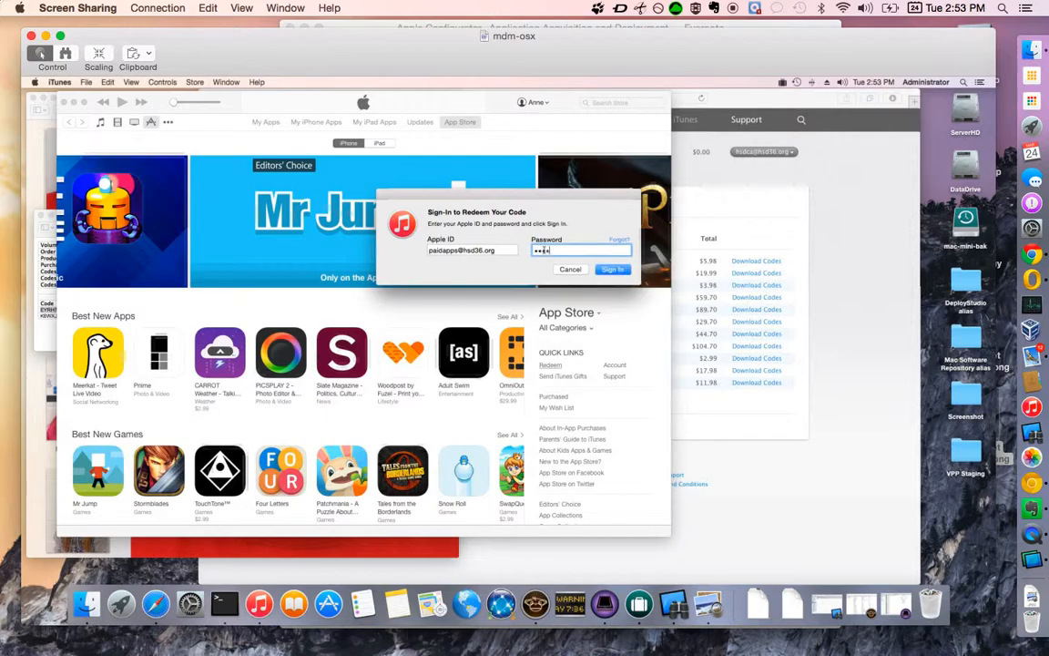
key(Return)
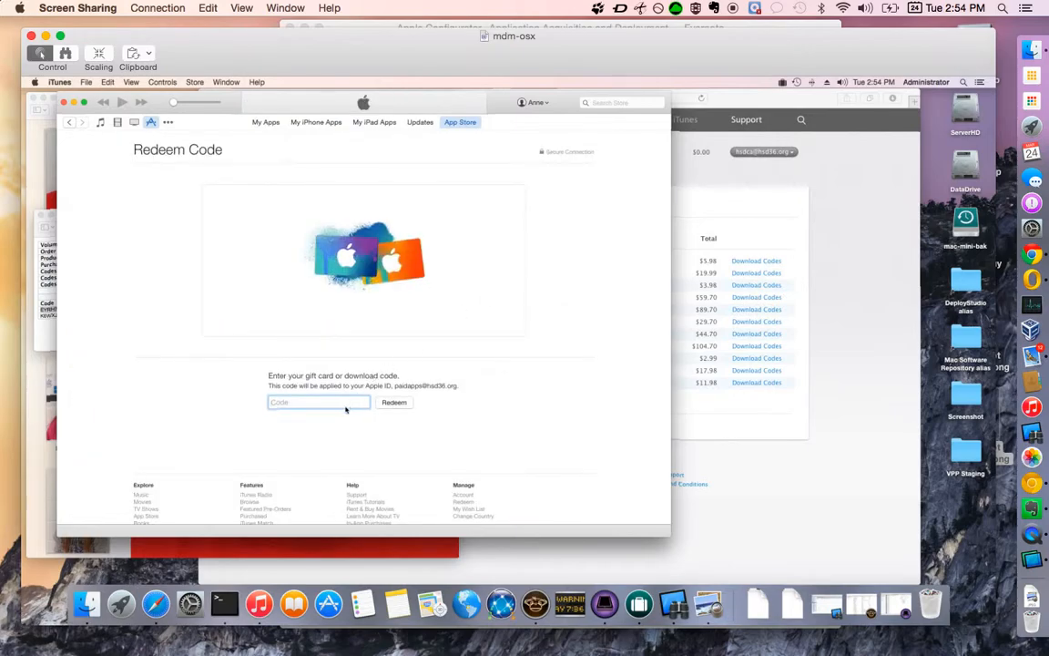
Paste the copied redemption code into the code field and redeem it to download the app.
right_click(345, 409)
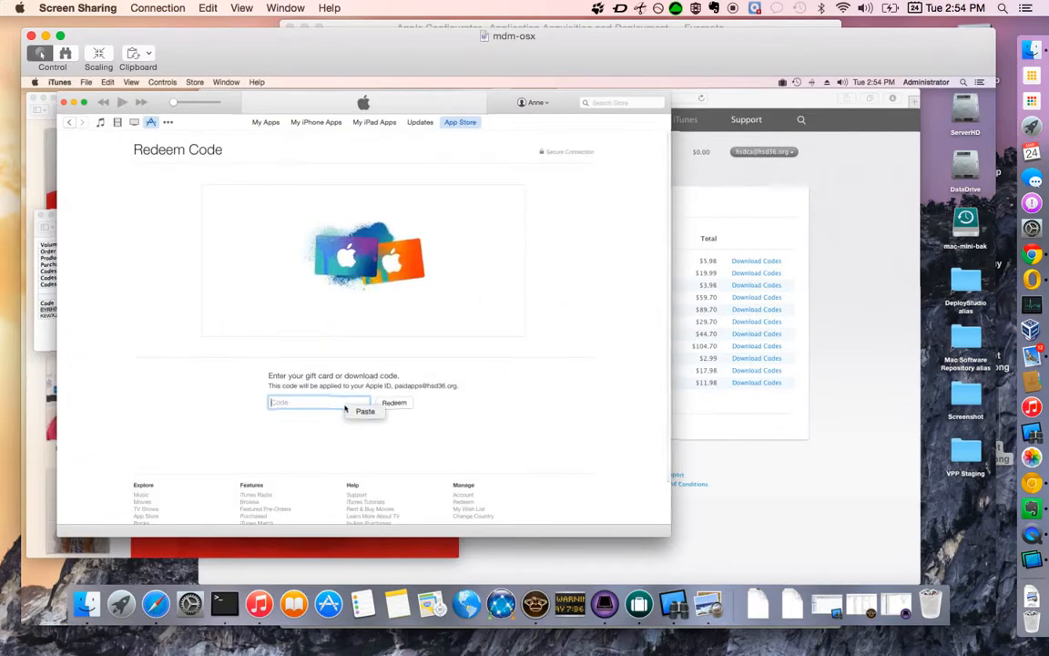
click(369, 416)
click(395, 403)
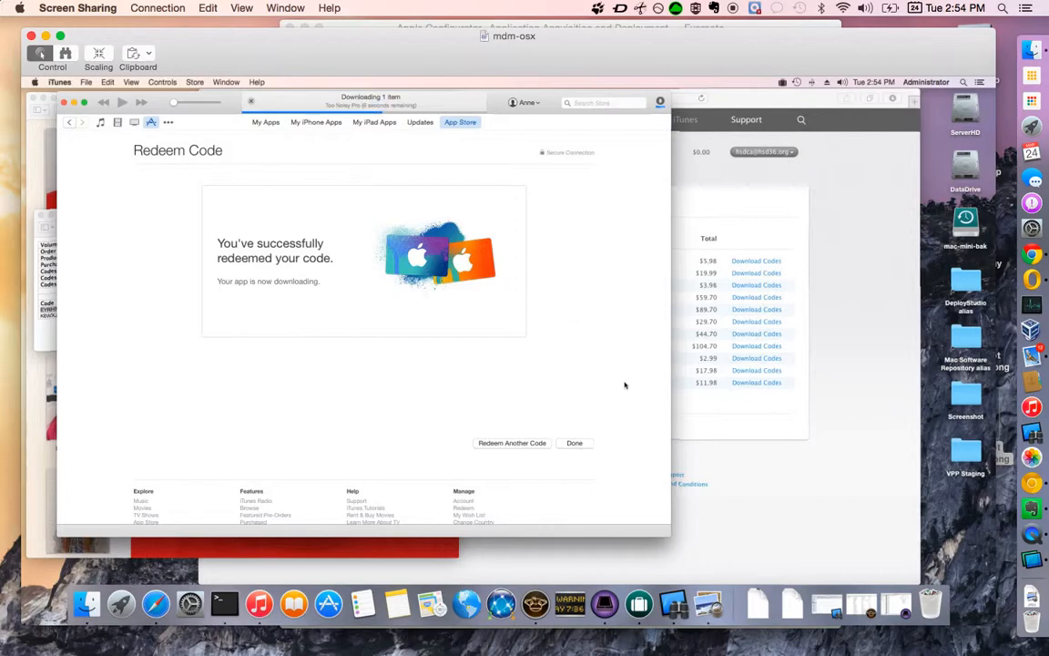
Reload the VPP purchase history in Safari using the prefilled sign-in and download the Too Noisy Pro codes again.
click(754, 464)
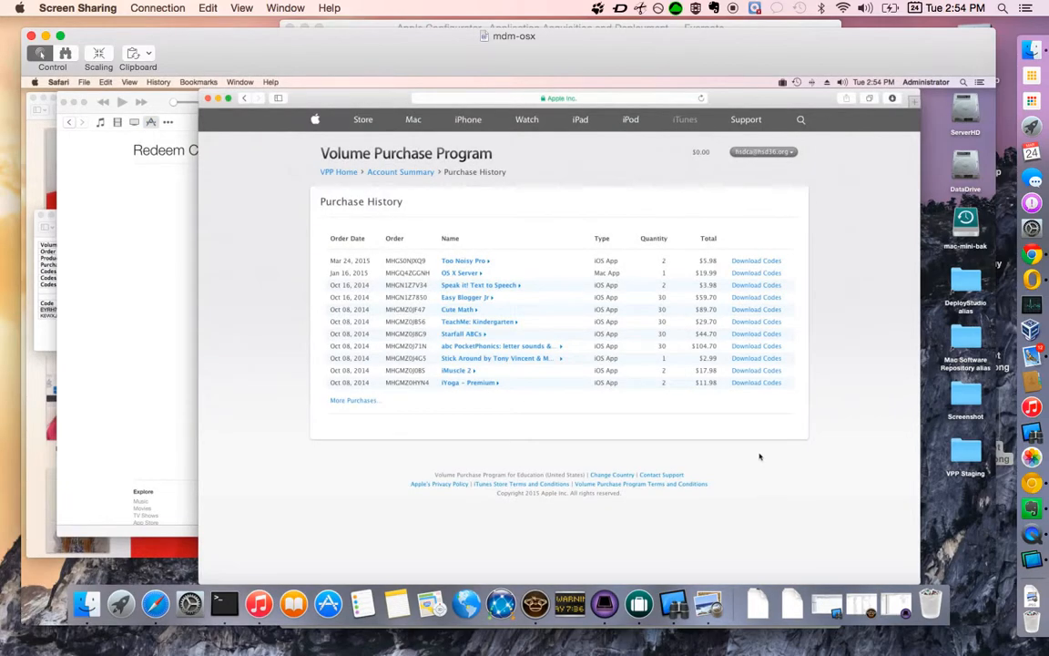
right_click(759, 456)
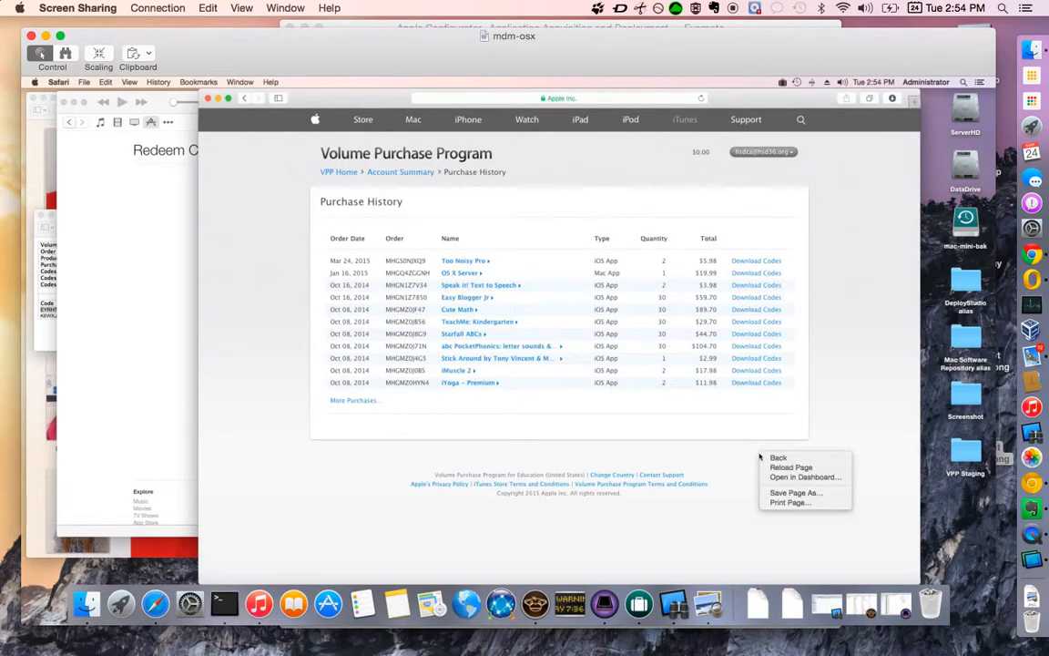
click(773, 467)
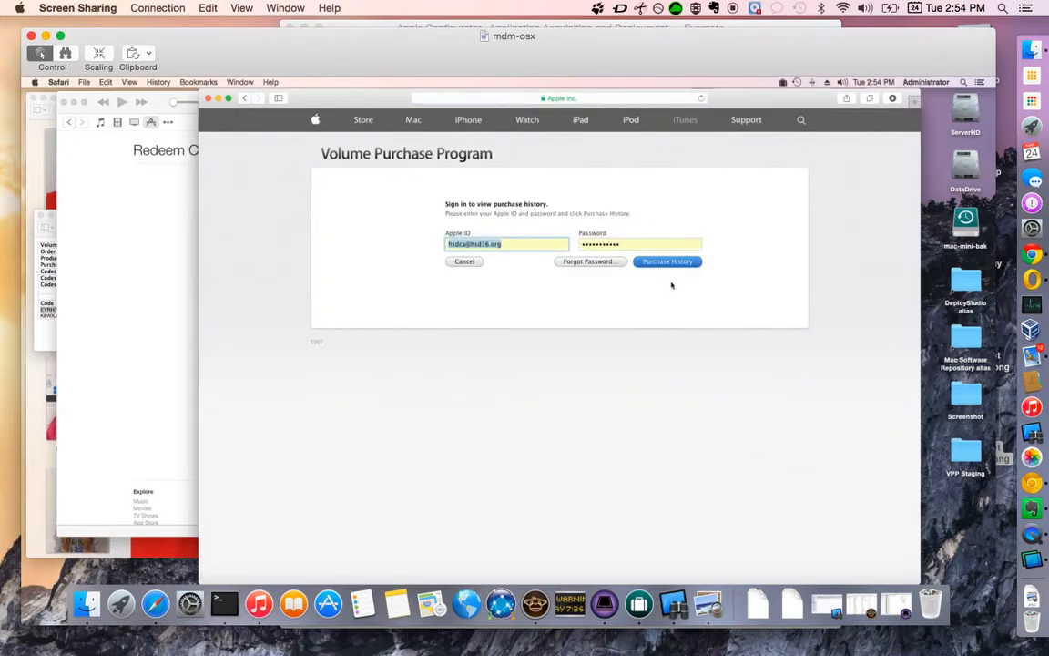
click(667, 262)
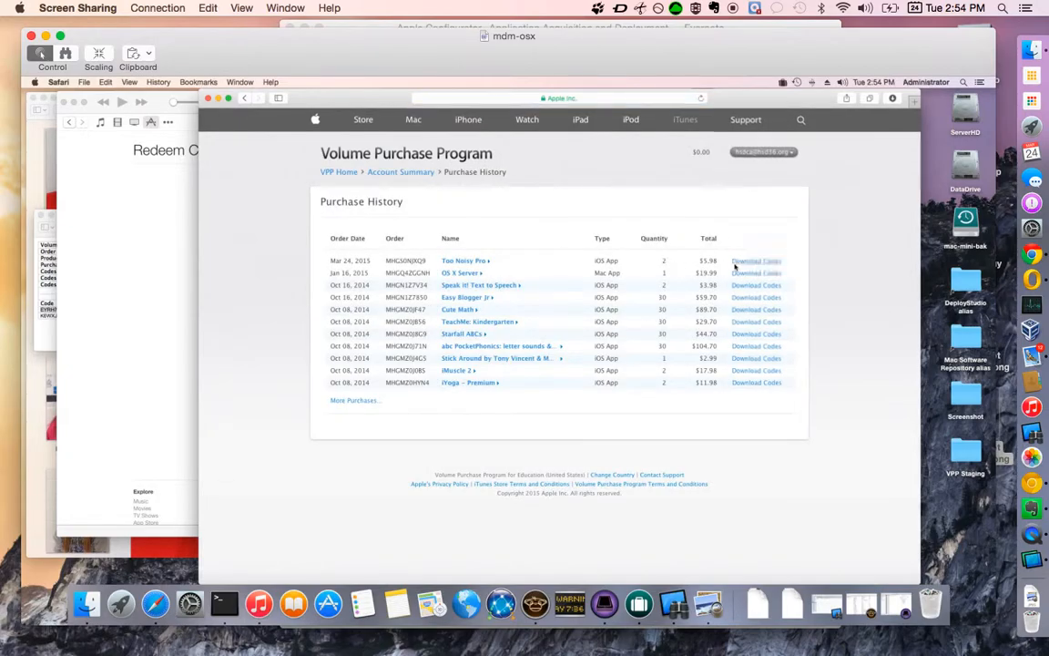
click(756, 265)
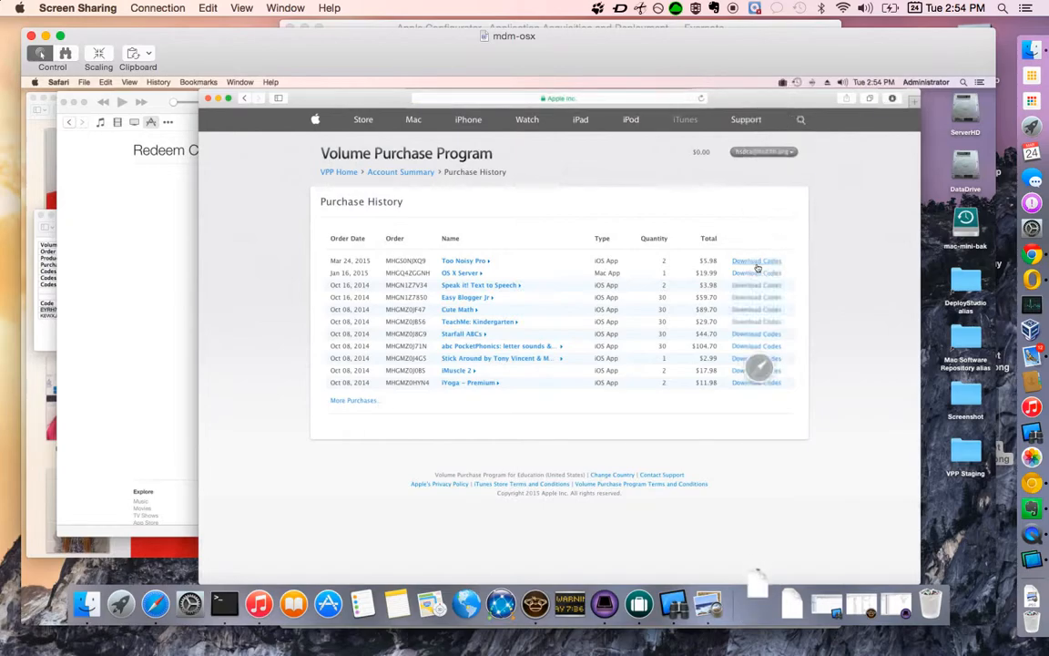
Preview Too Noisy Pro.xls and Too Noisy Pro-2.xls in the Downloads folder to compare their code redemption status, and close the folder.
click(755, 601)
click(788, 480)
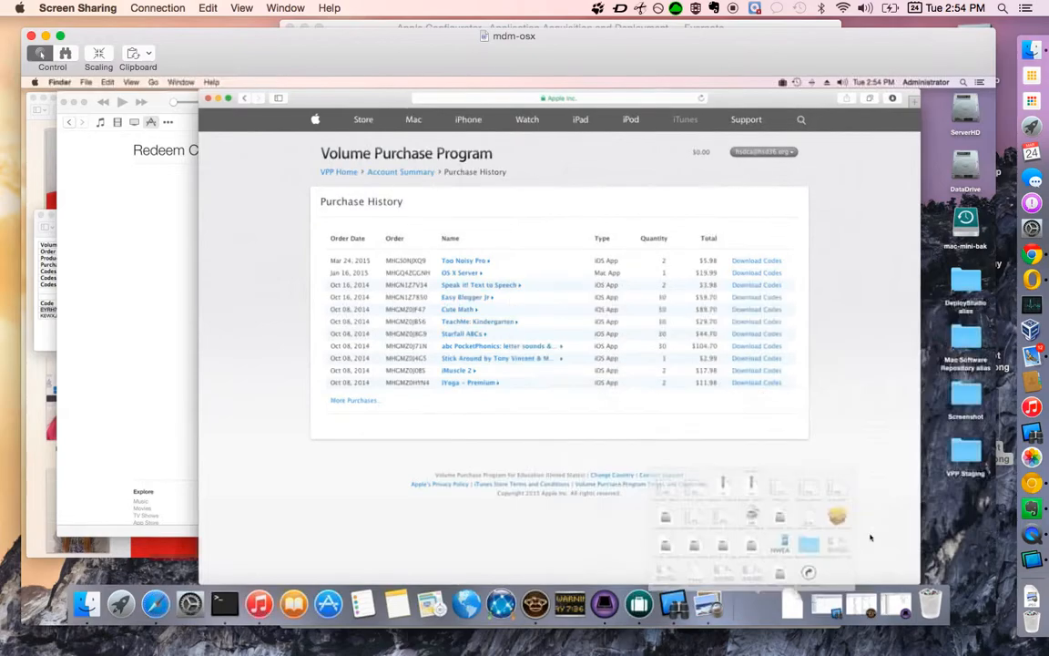
click(246, 234)
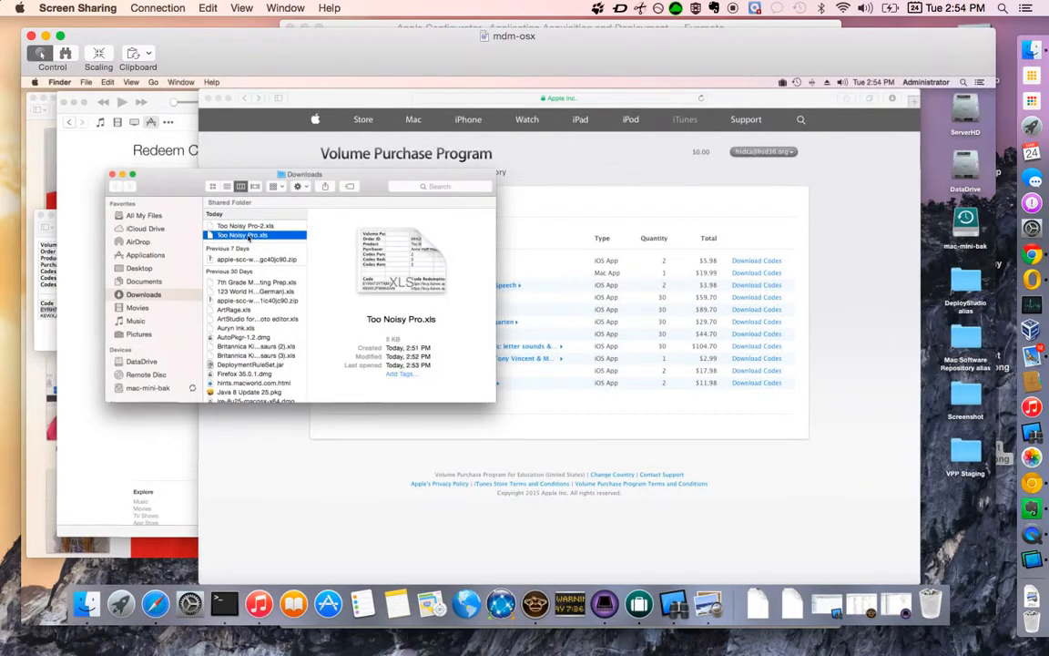
key(space)
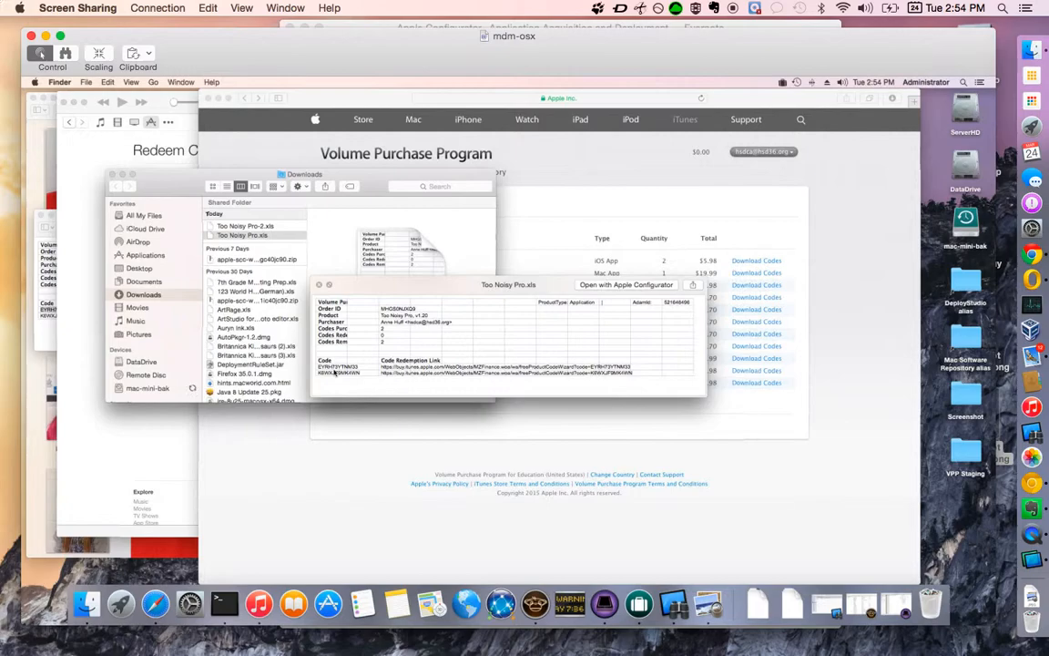
click(231, 233)
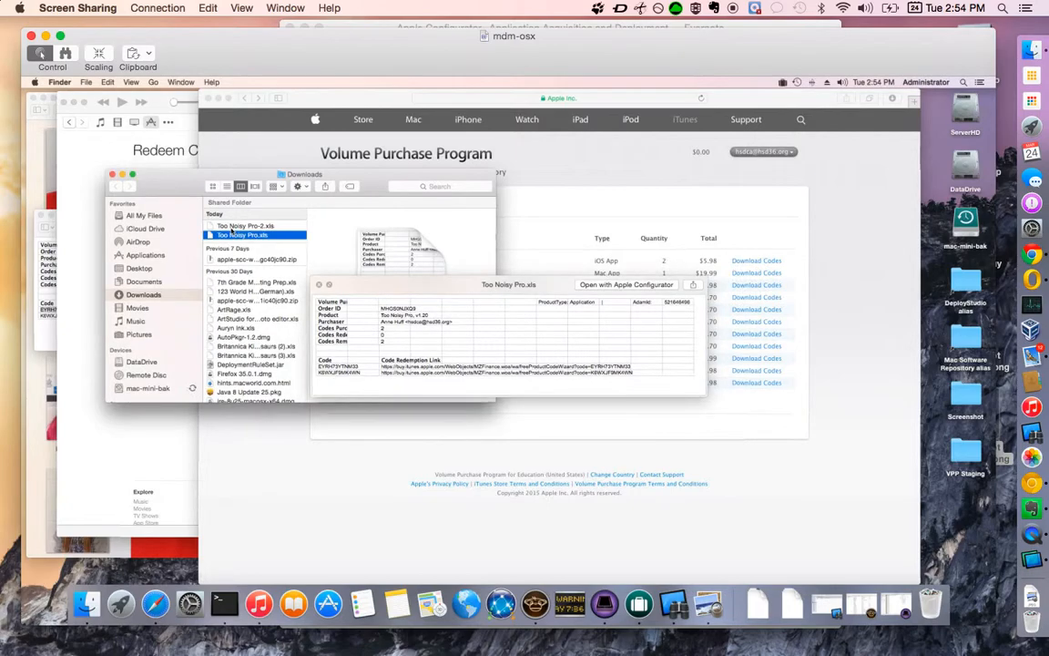
key(Up)
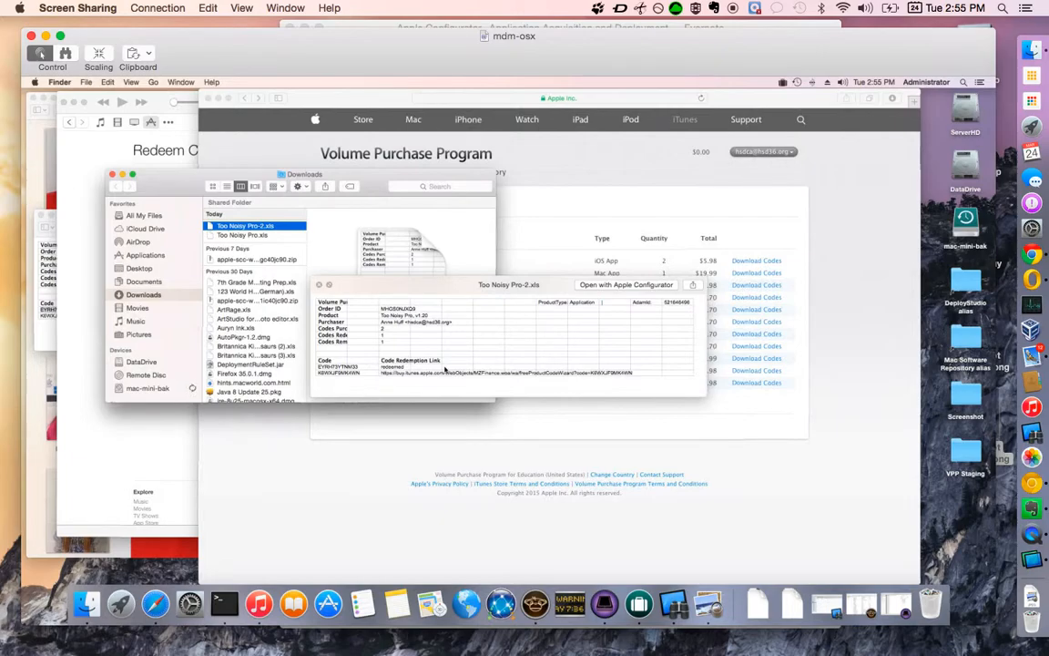
click(319, 285)
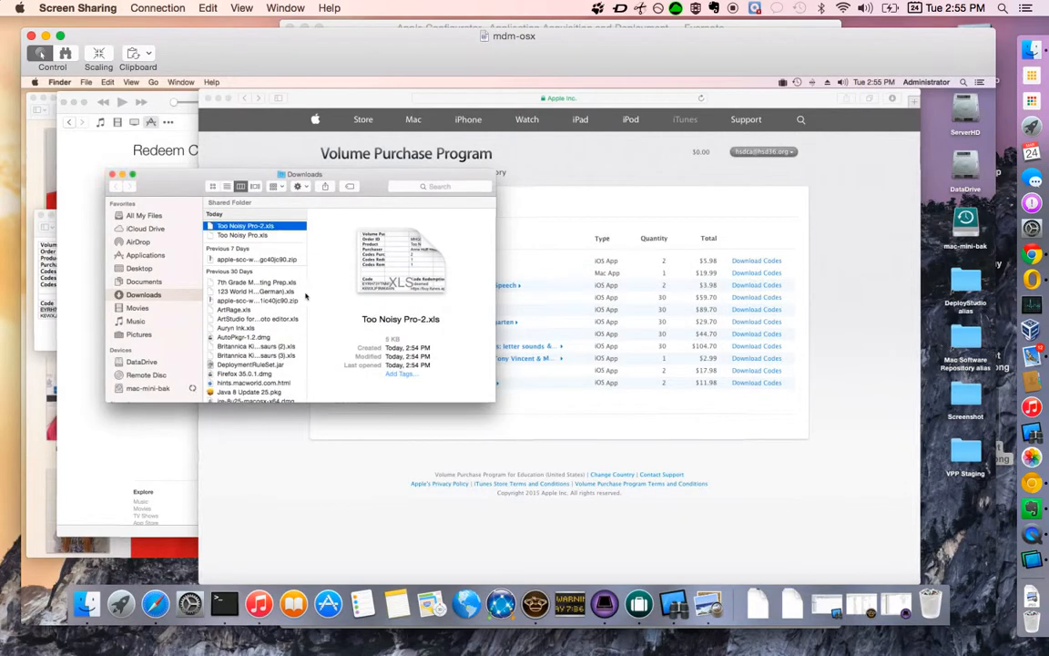
click(110, 172)
click(112, 221)
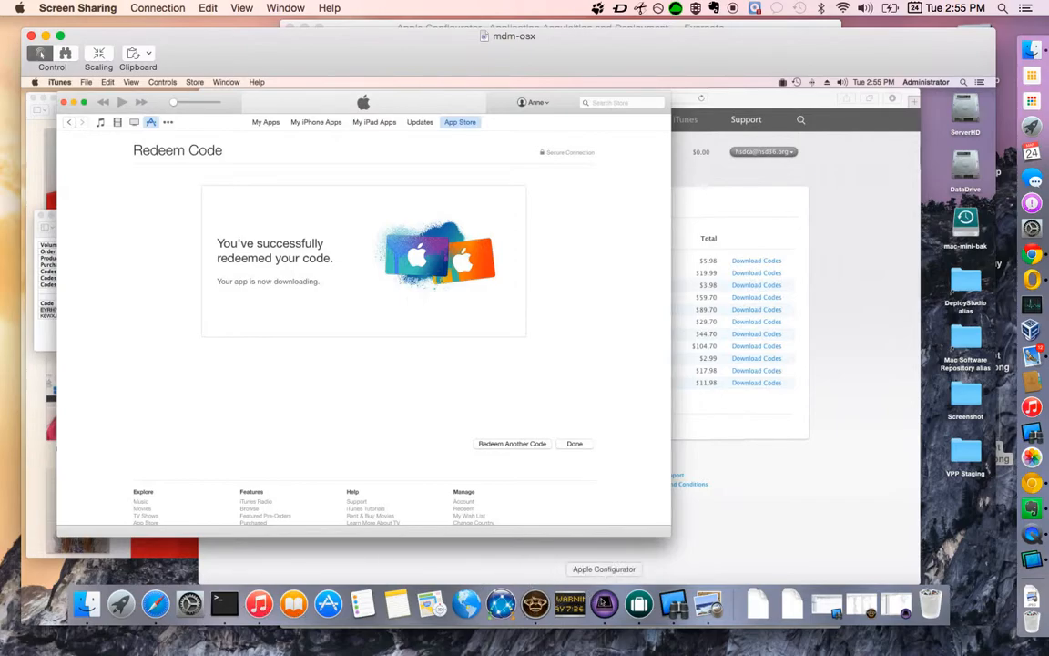
Switch to Apple Configurator, import Too Noisy Pro 4.ipa from Mobile Applications into the supervised apps, and authorize it with the Apple ID password.
click(601, 602)
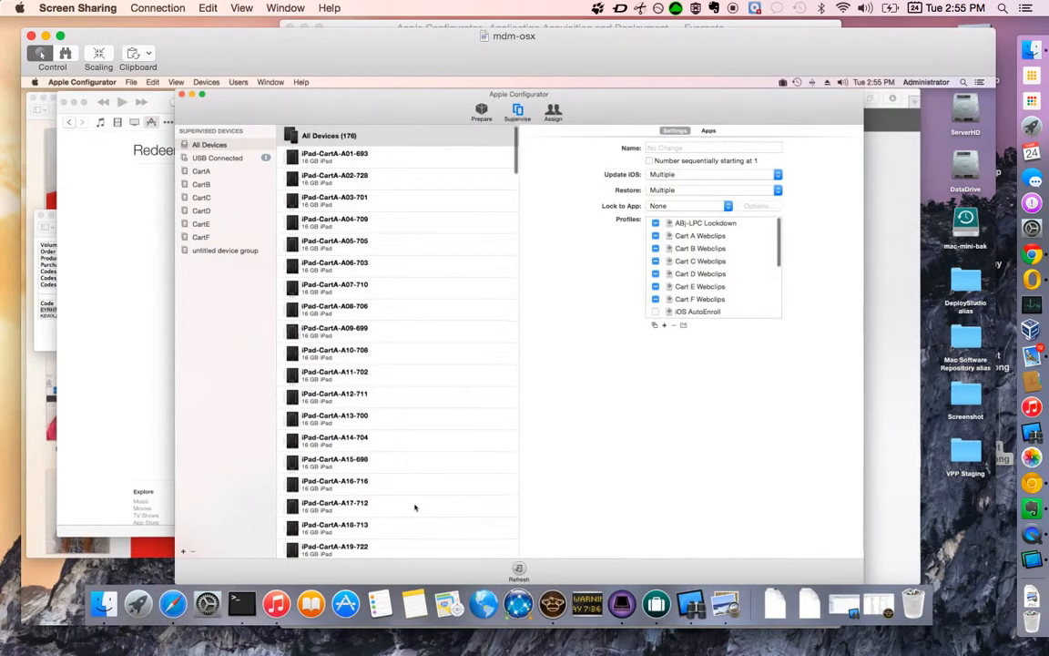
click(703, 131)
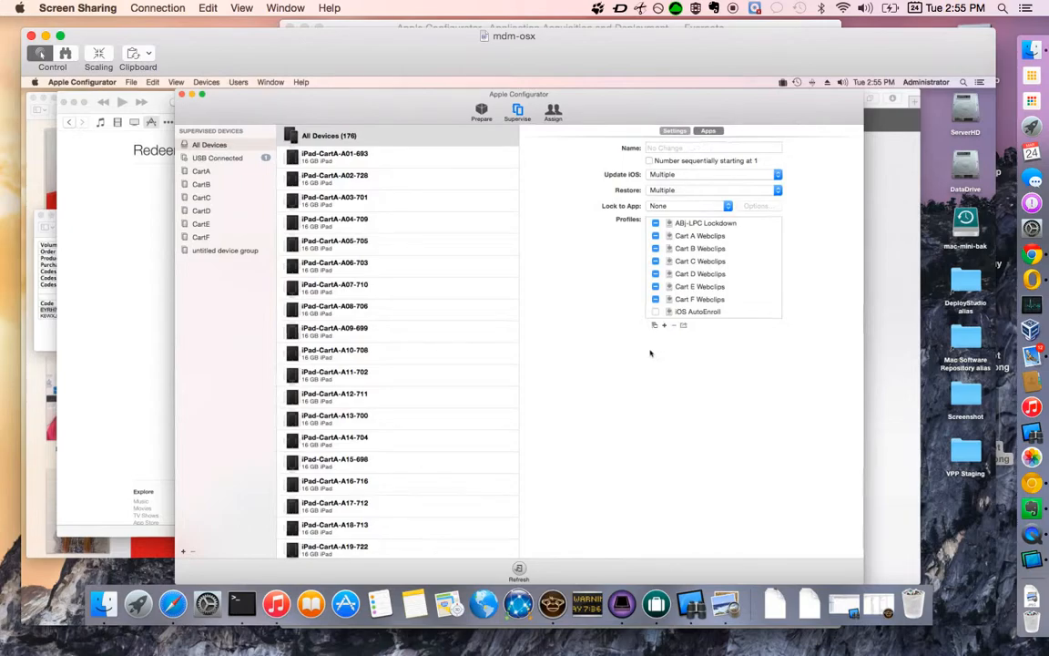
click(705, 133)
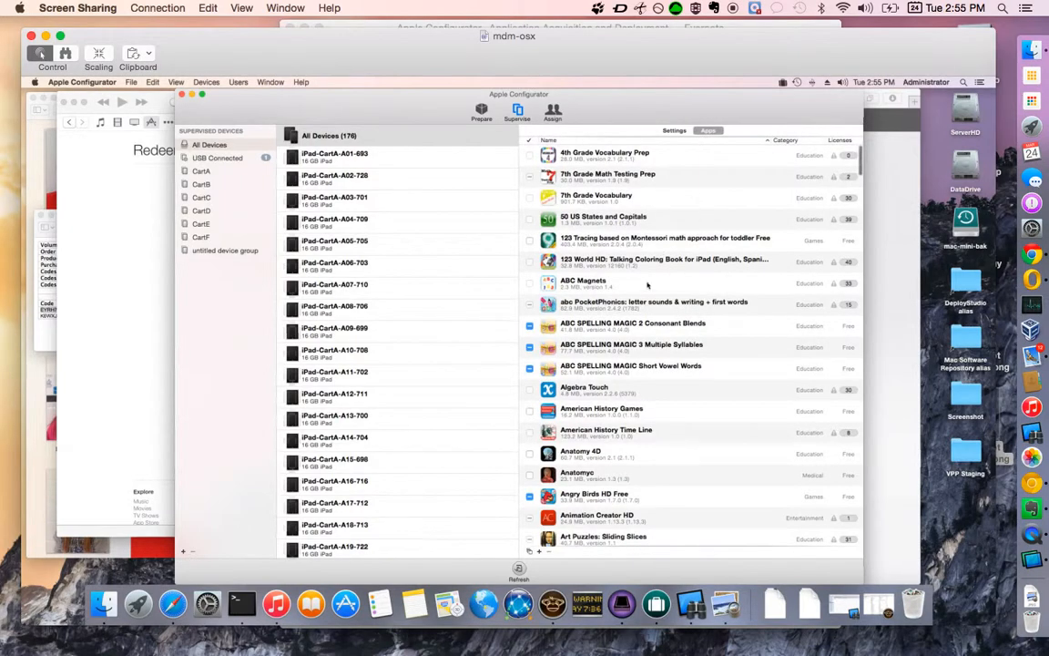
click(538, 551)
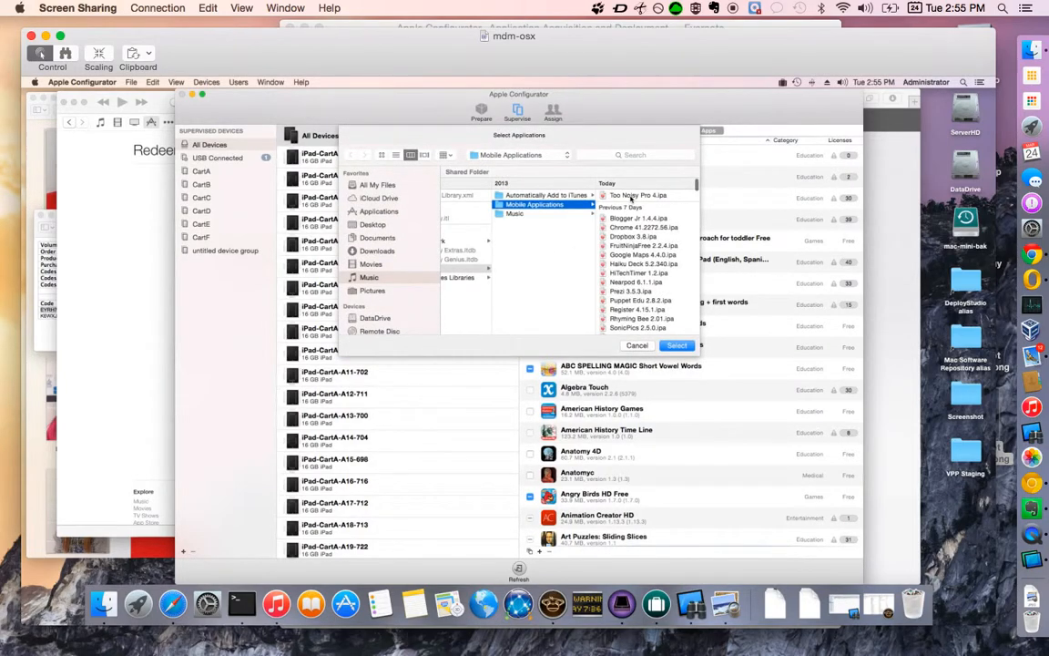
click(628, 195)
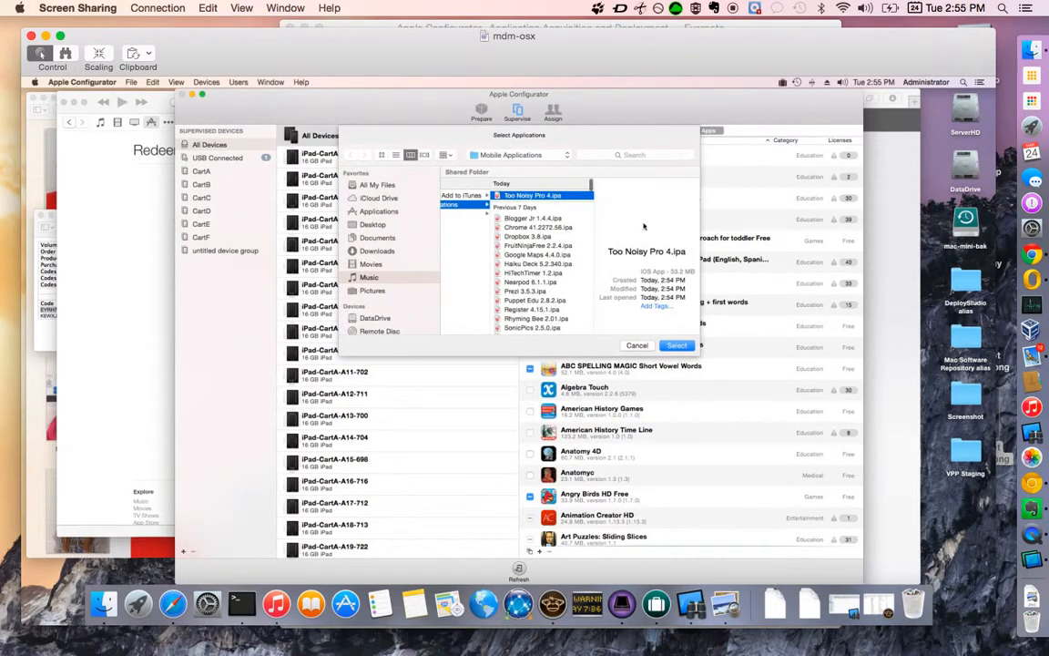
click(678, 346)
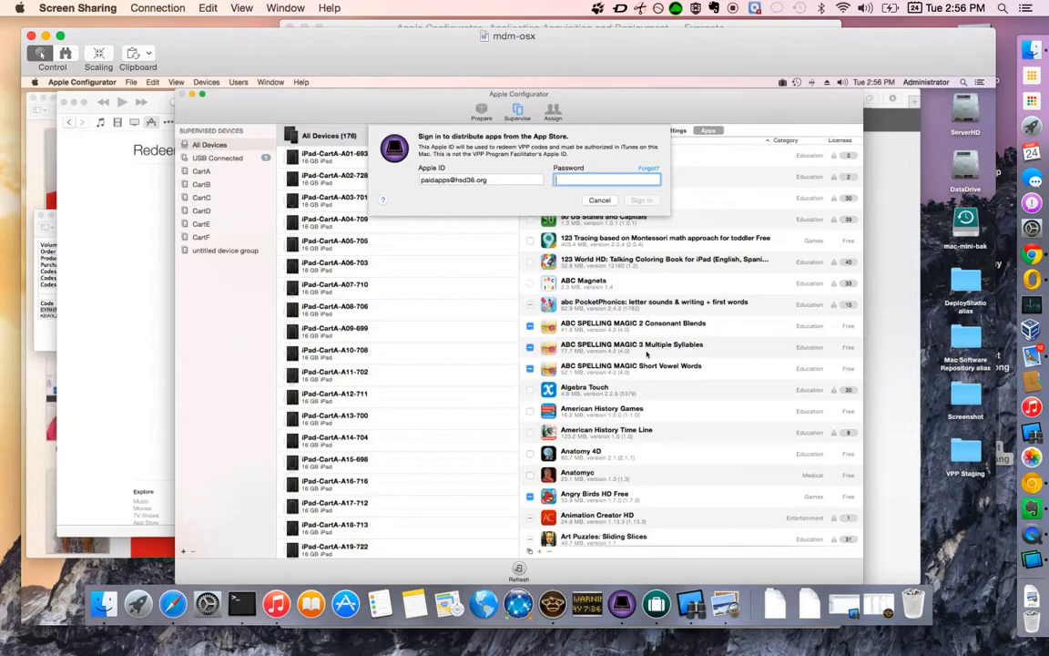
text(••••••••••••••)
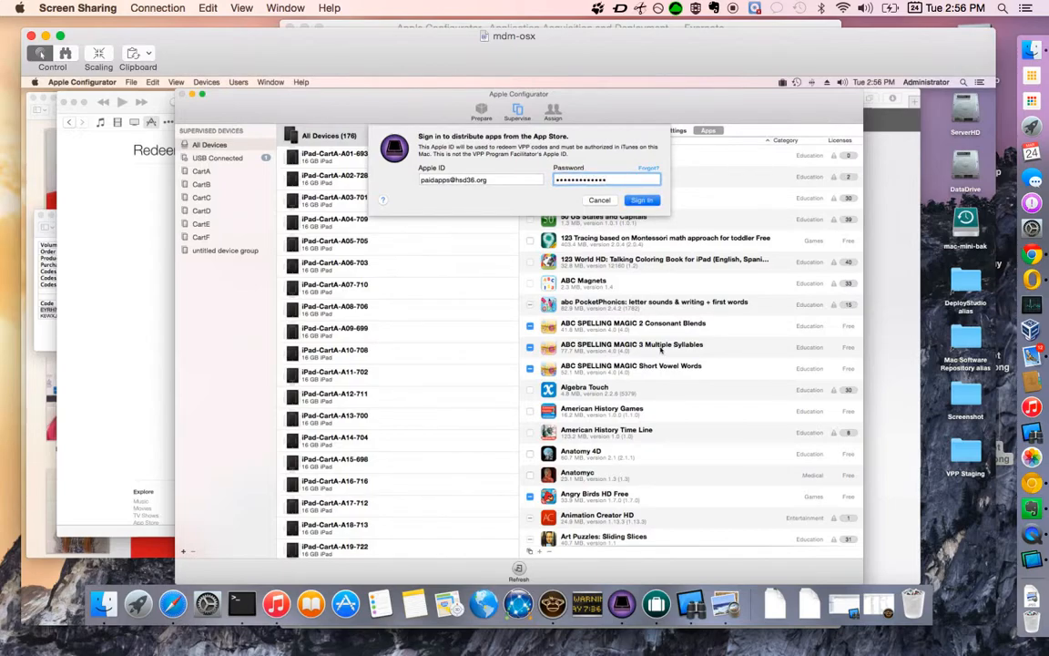
key(Return)
Find Too Noisy Pro in the supervised apps list and view its redemption codes, then close them without importing any.
scroll(639, 368, down, 1)
scroll(639, 368, down, 10)
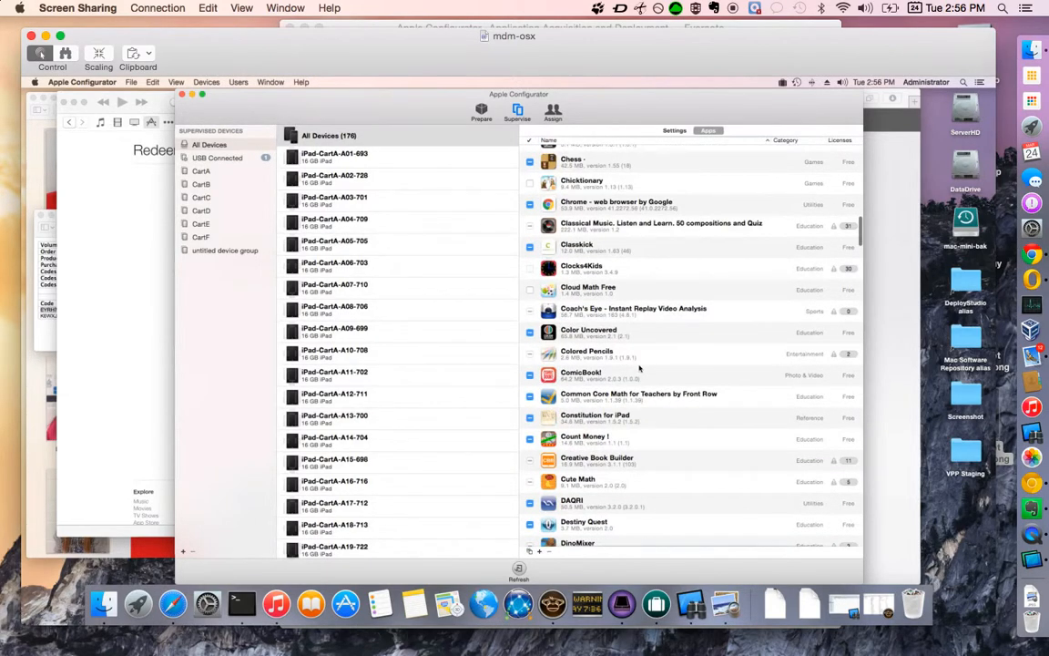
scroll(639, 368, down, 5)
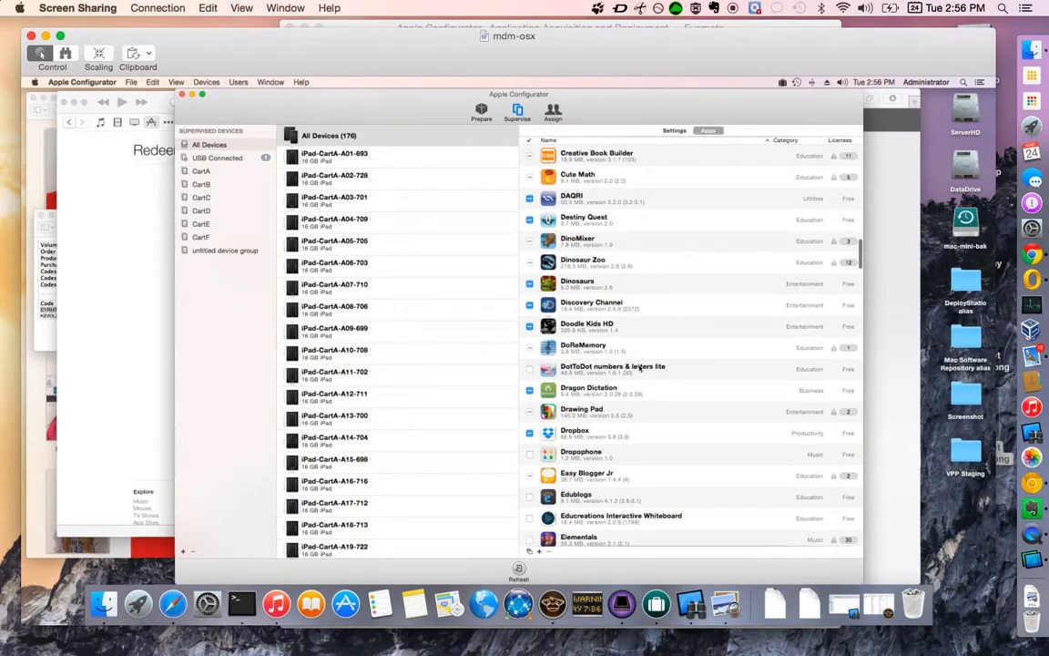
scroll(656, 422, down, 5)
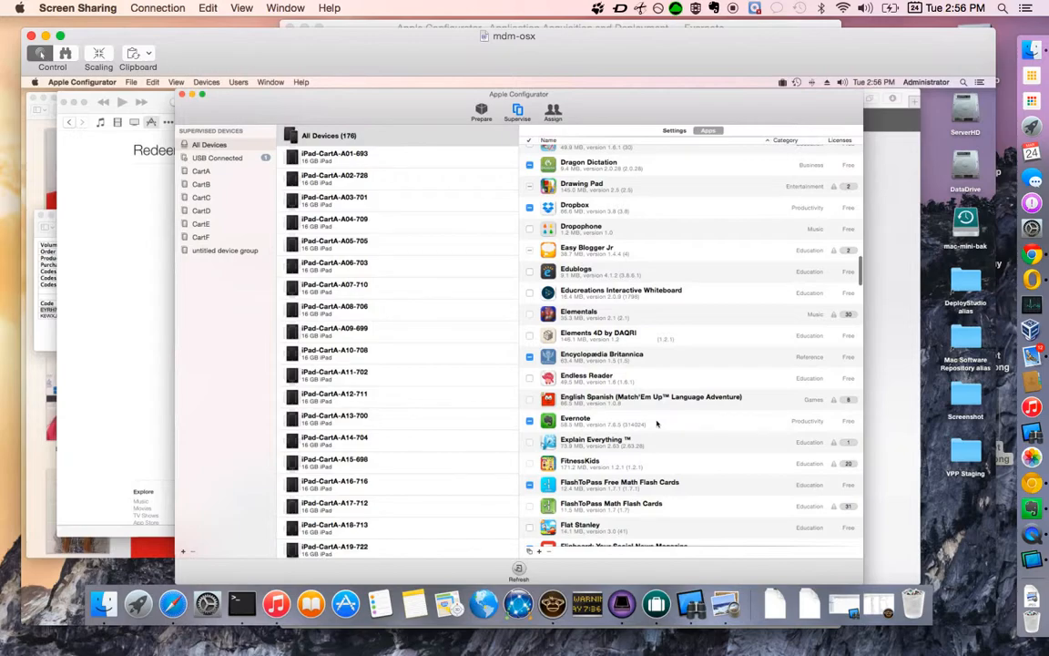
scroll(656, 421, down, 5)
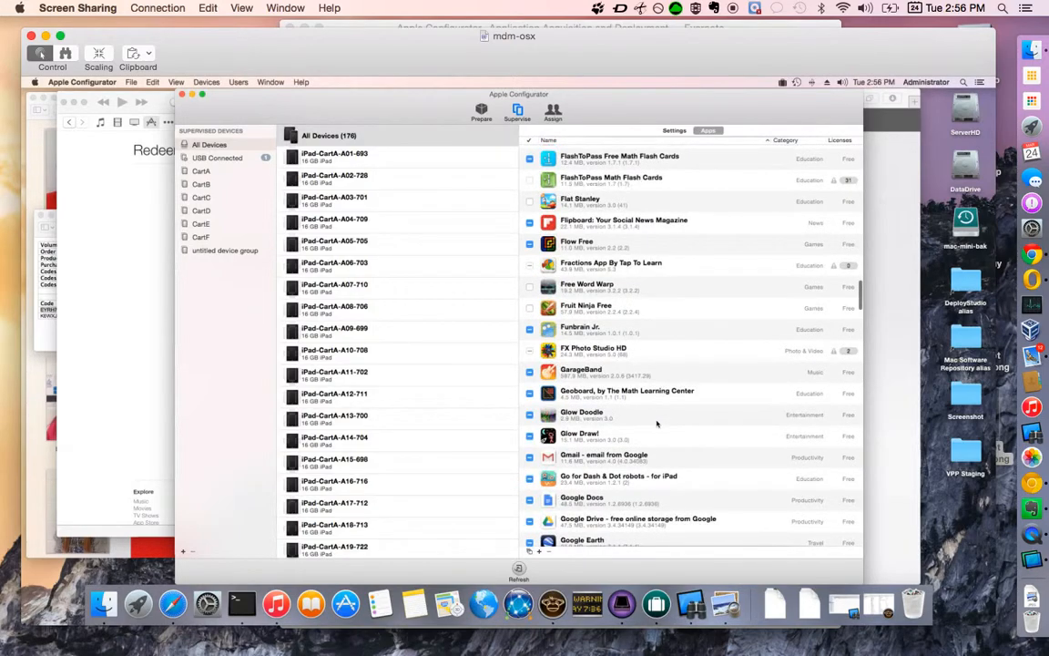
scroll(656, 421, down, 3)
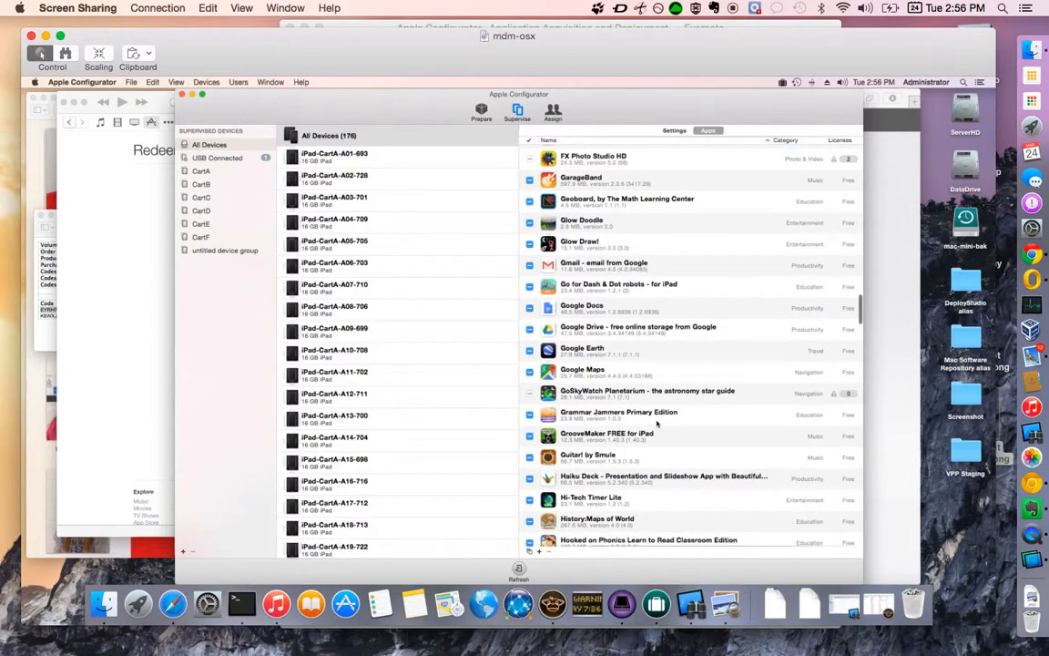
scroll(655, 422, down, 3)
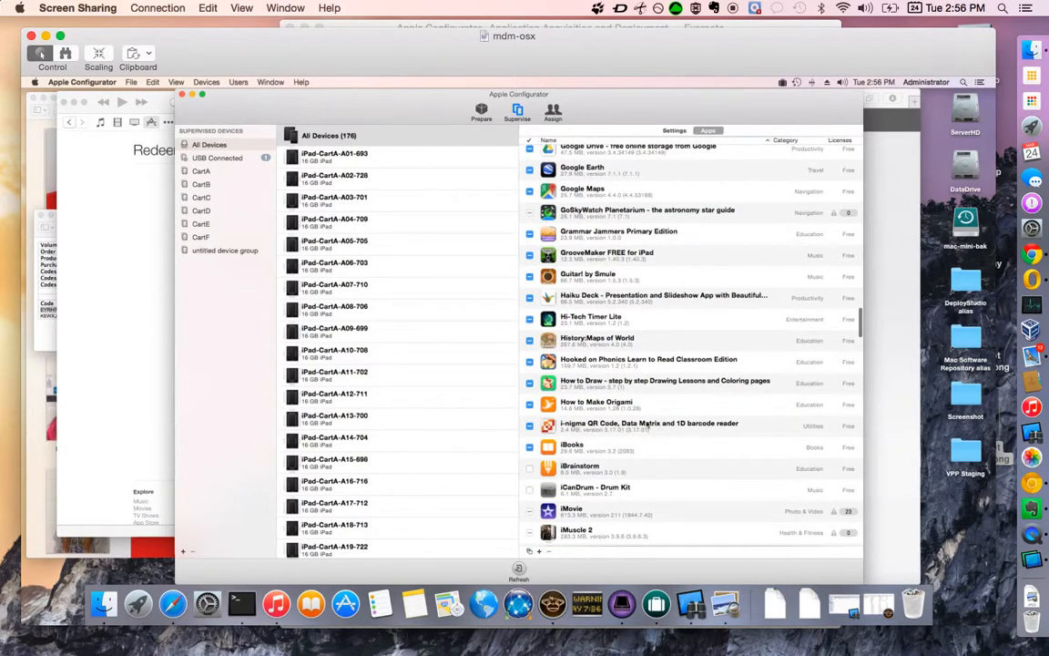
scroll(629, 424, down, 3)
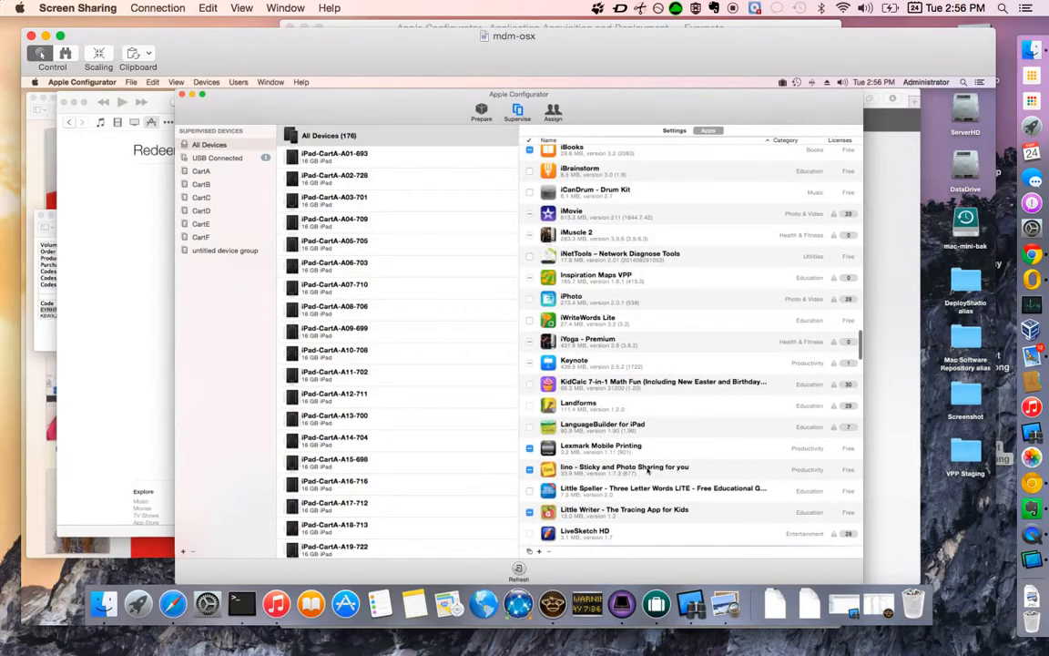
scroll(647, 510, down, 4)
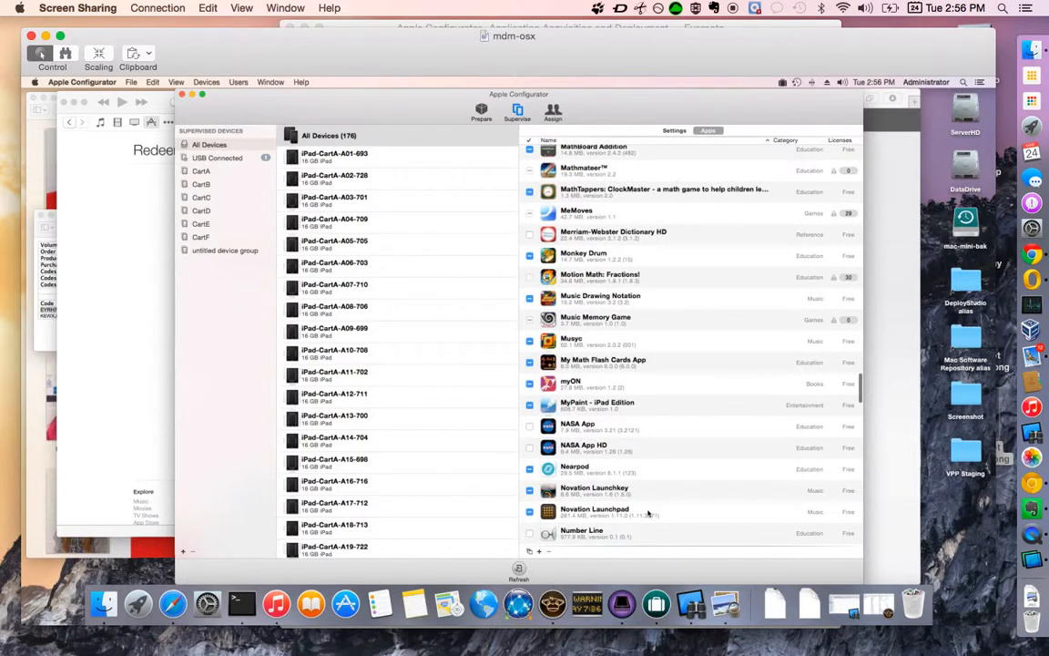
scroll(648, 512, down, 2)
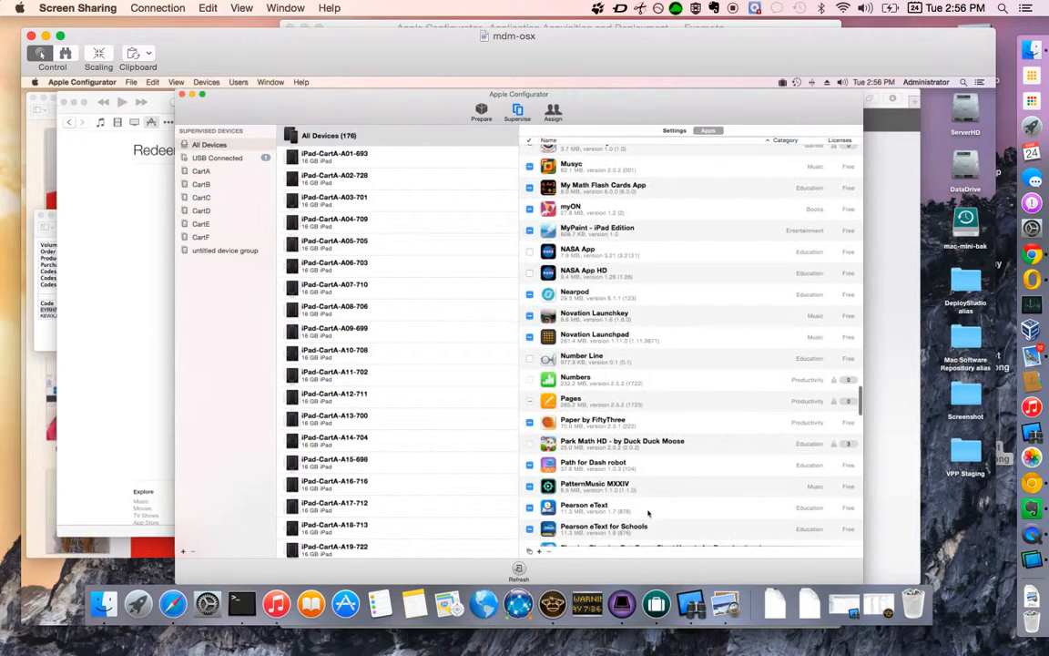
scroll(648, 513, down, 4)
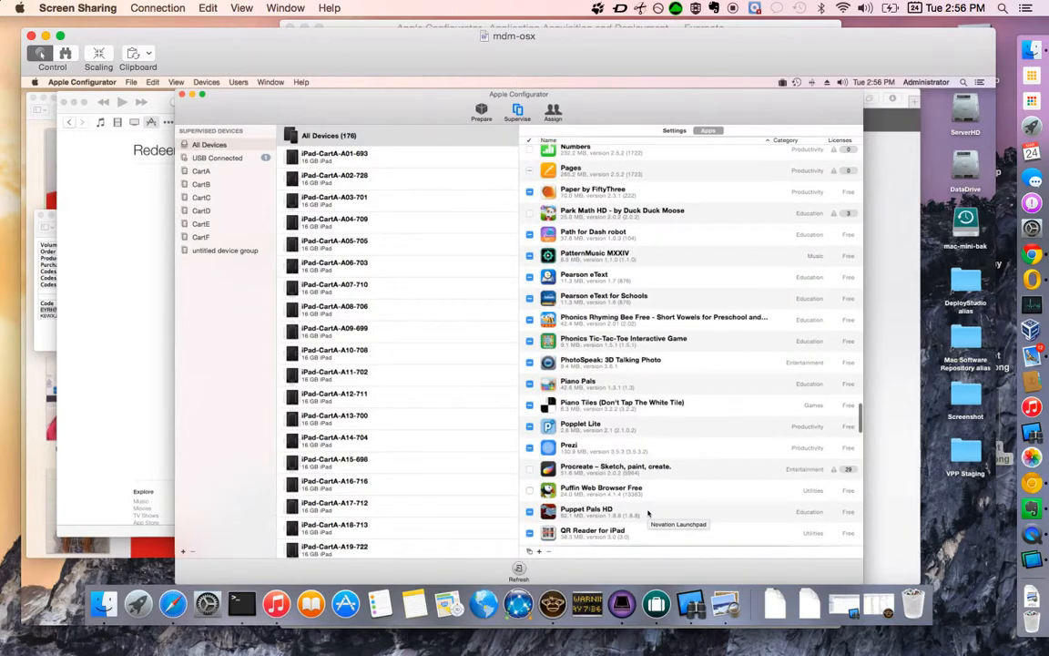
scroll(647, 513, down, 4)
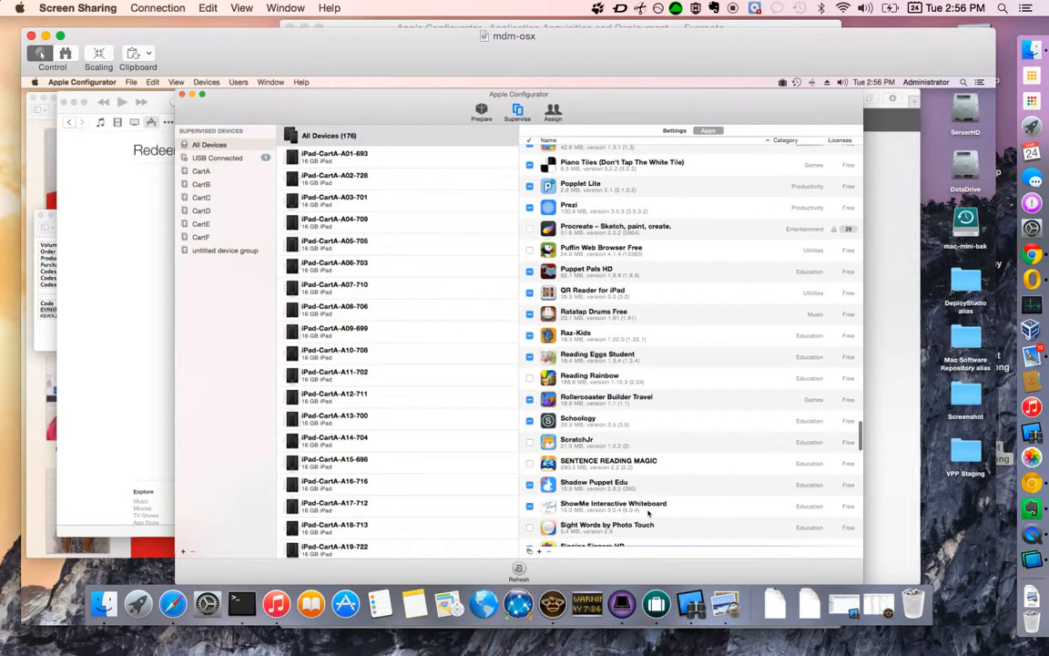
scroll(648, 512, down, 3)
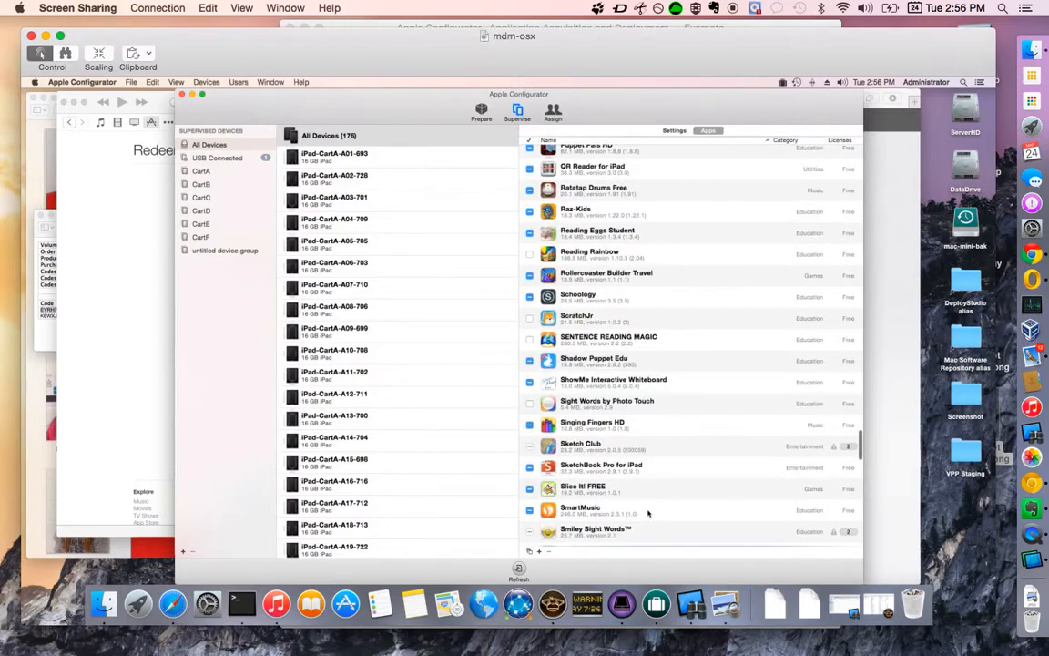
scroll(648, 512, down, 3)
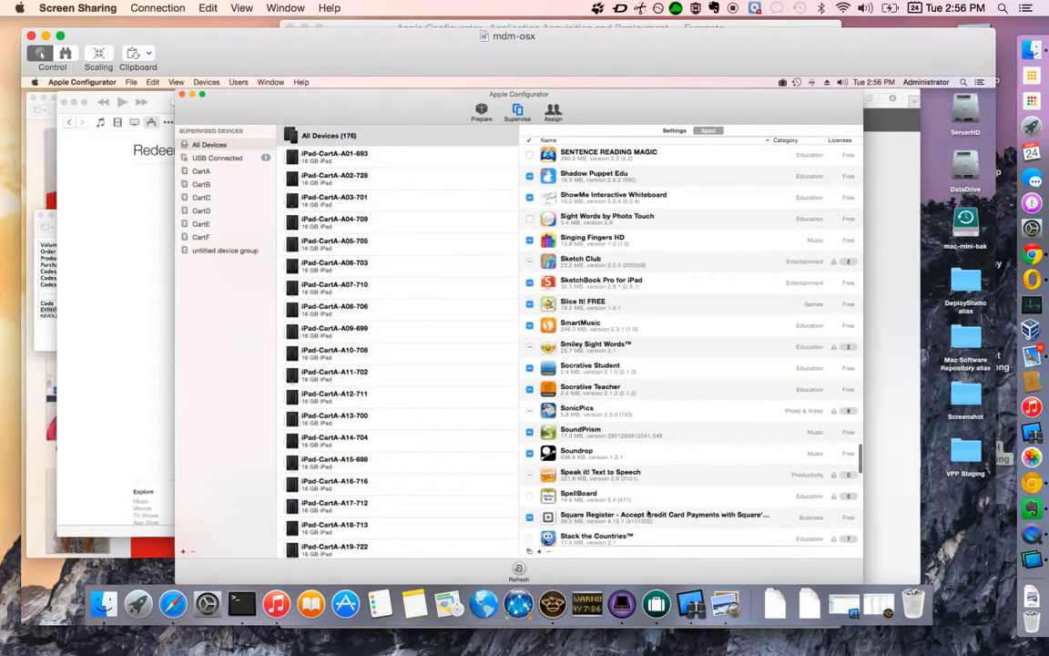
scroll(647, 513, down, 3)
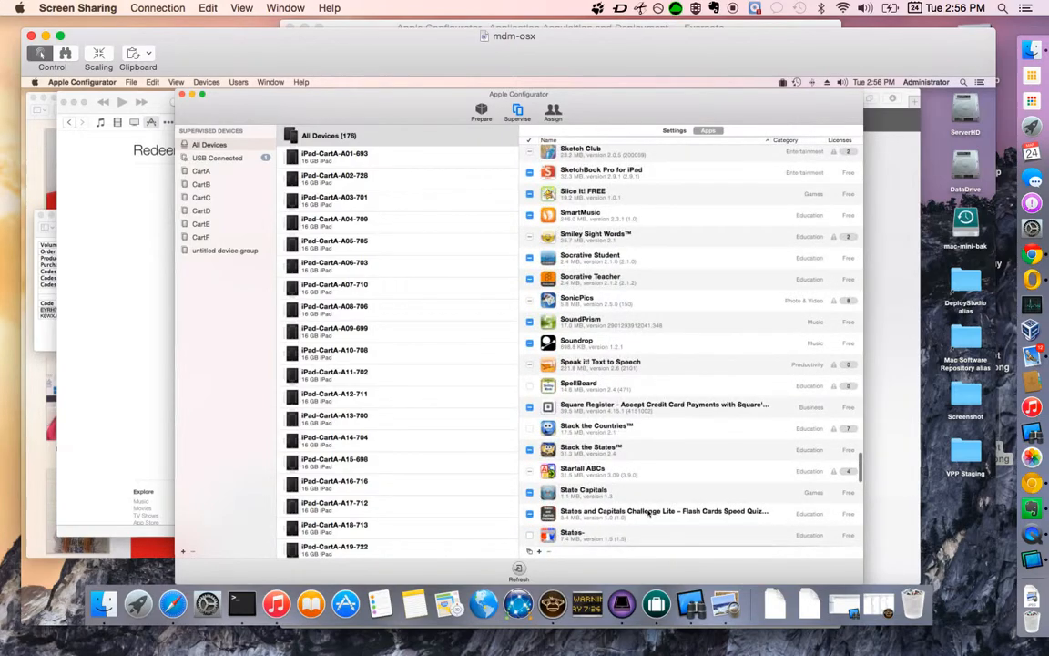
scroll(649, 514, down, 3)
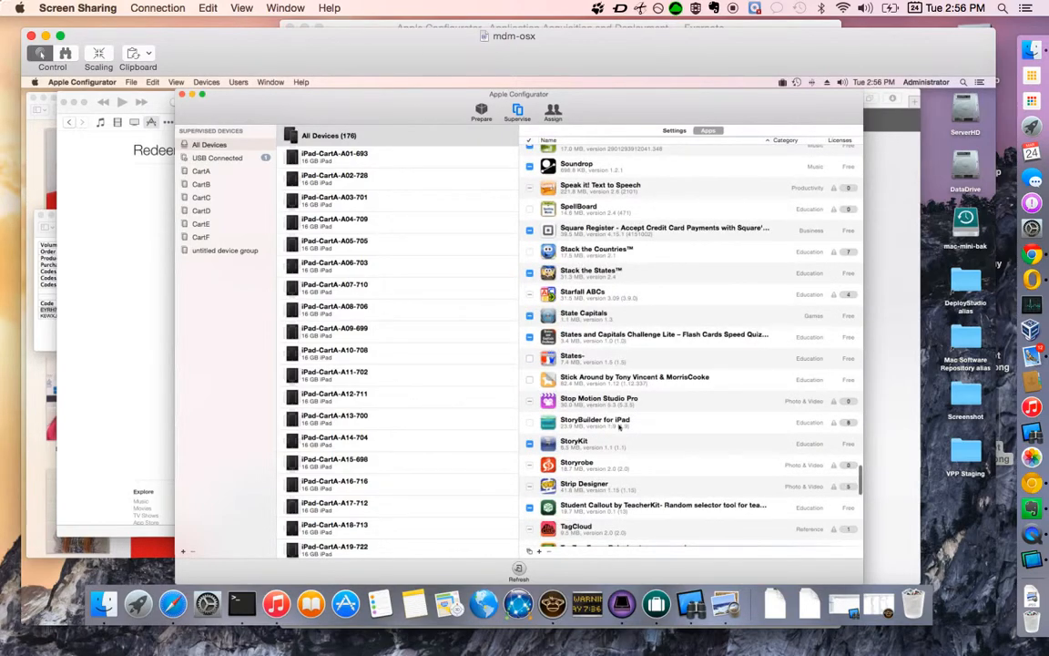
scroll(674, 469, down, 3)
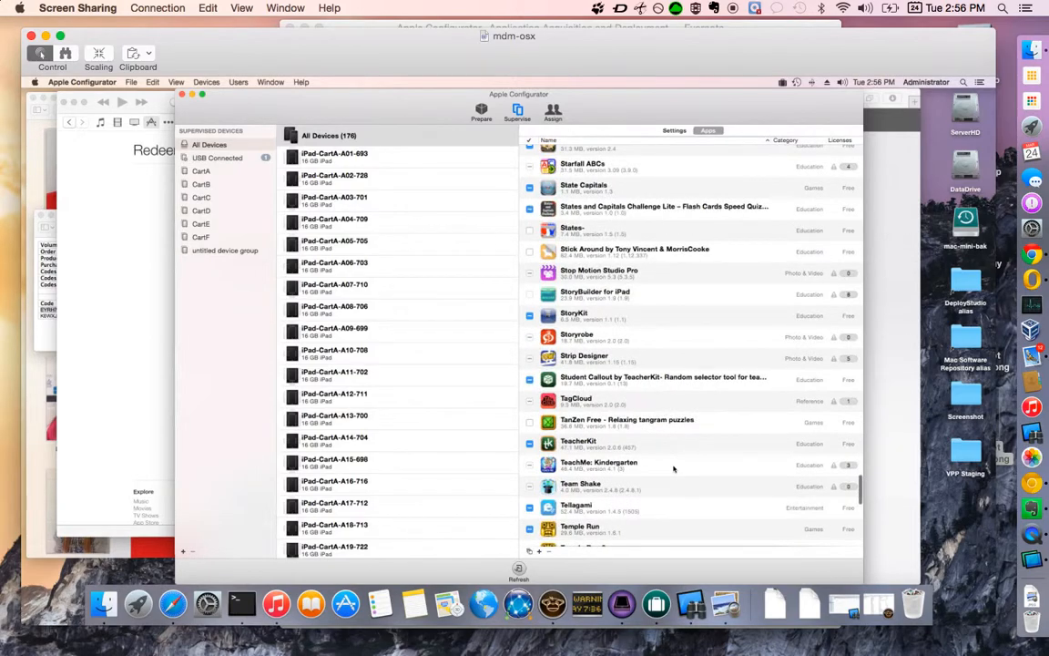
scroll(673, 469, down, 3)
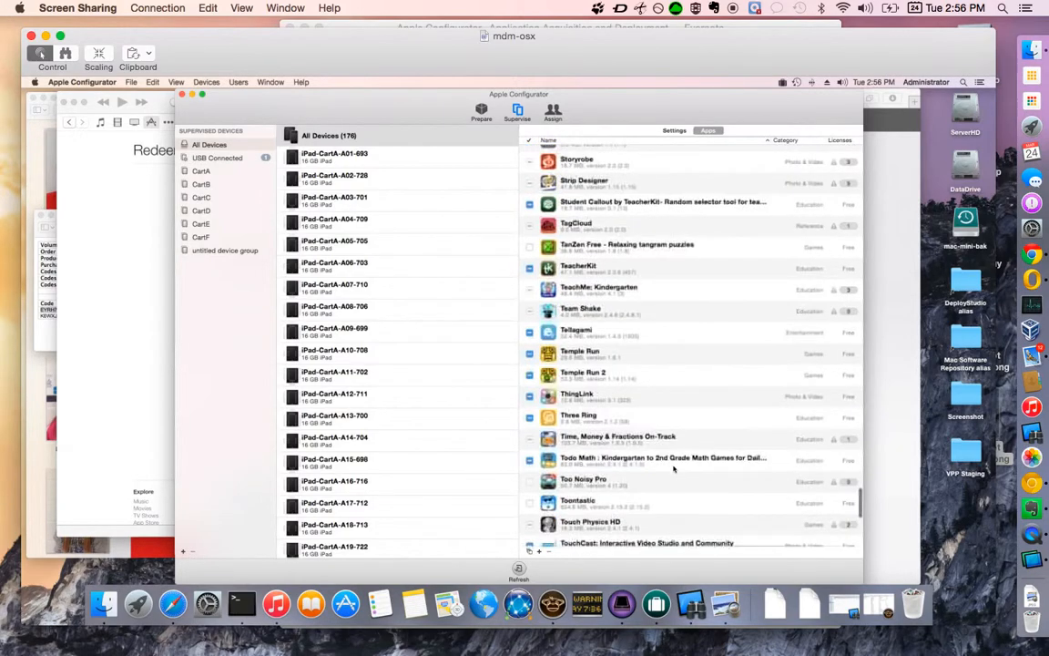
scroll(674, 469, down, 5)
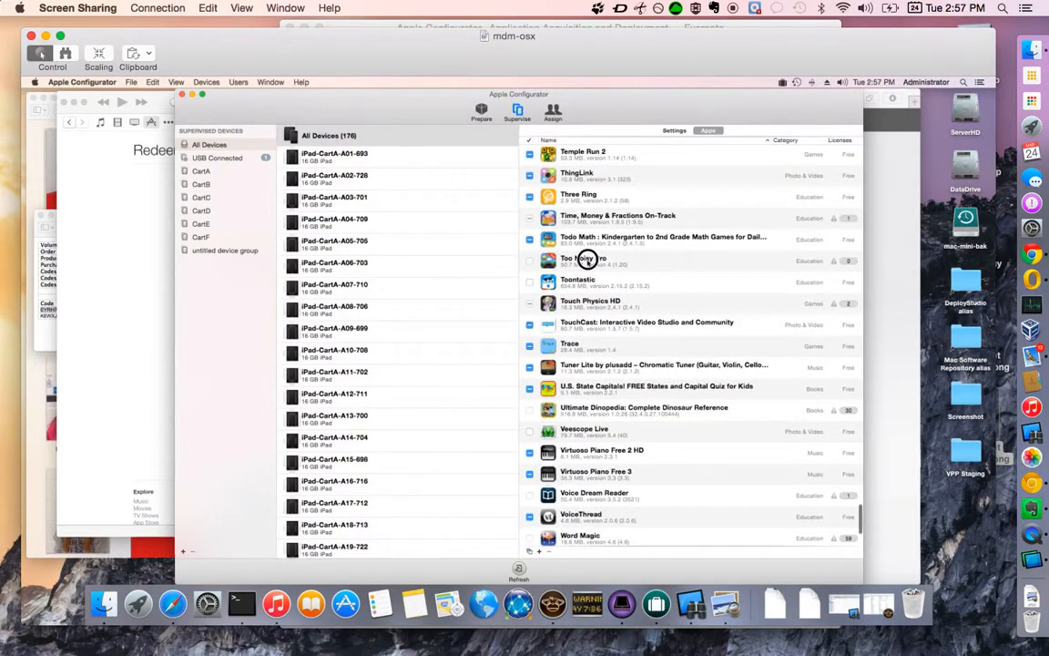
scroll(588, 263, down, 5)
scroll(588, 263, down, 2)
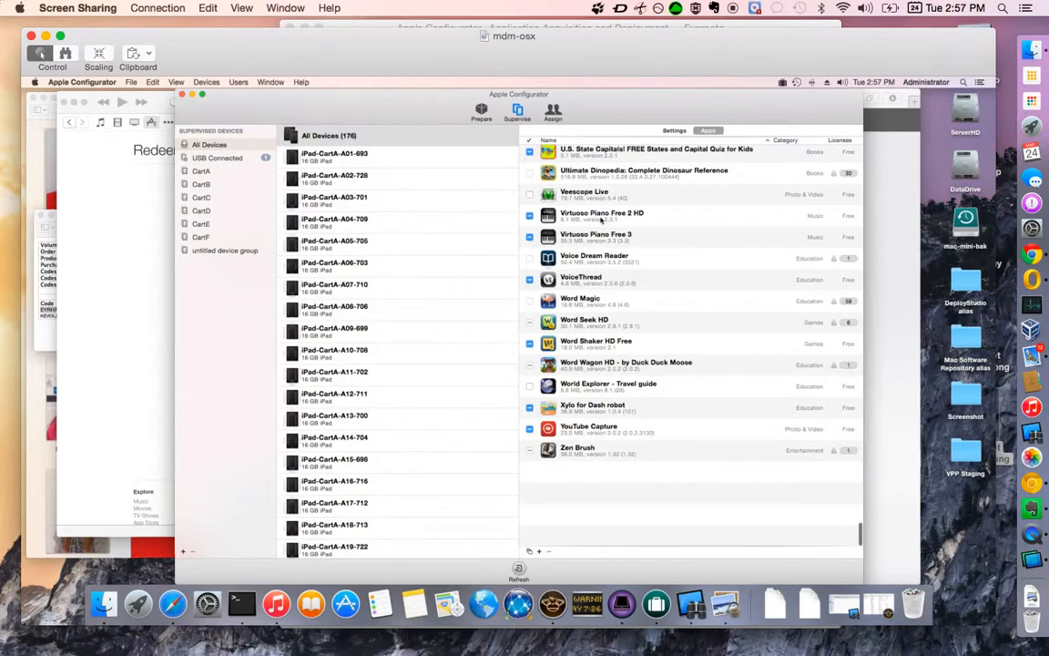
scroll(600, 219, up, 3)
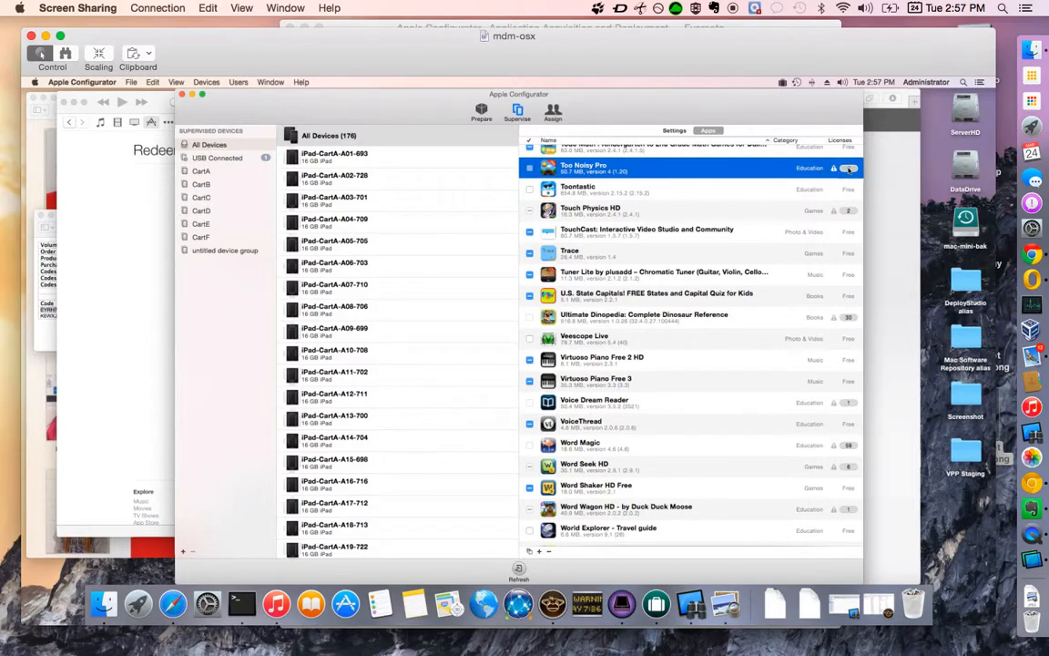
click(850, 170)
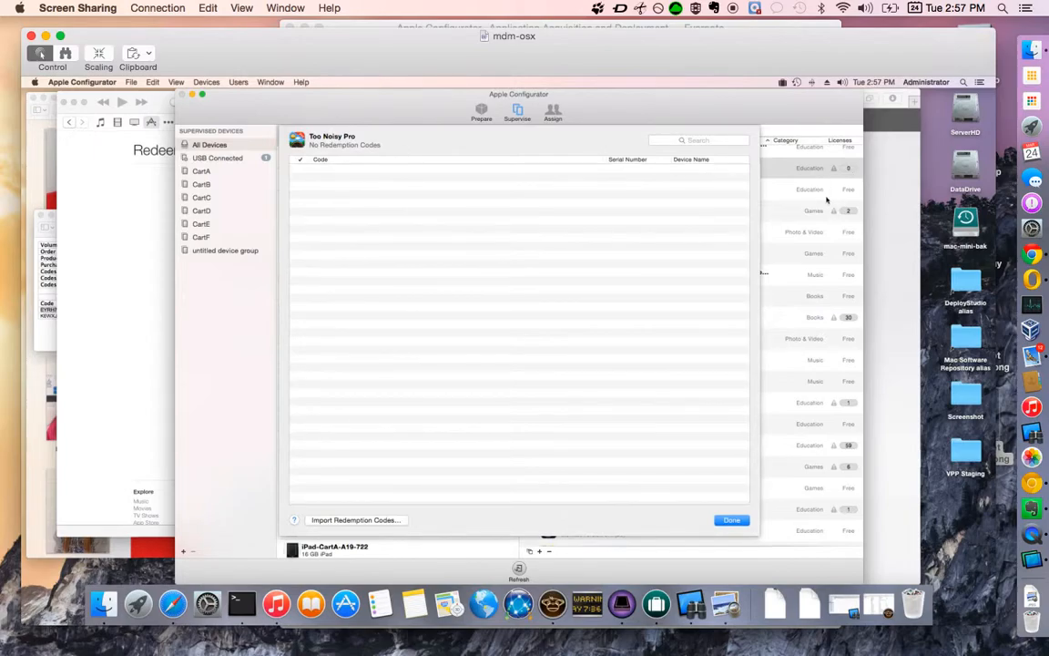
click(738, 521)
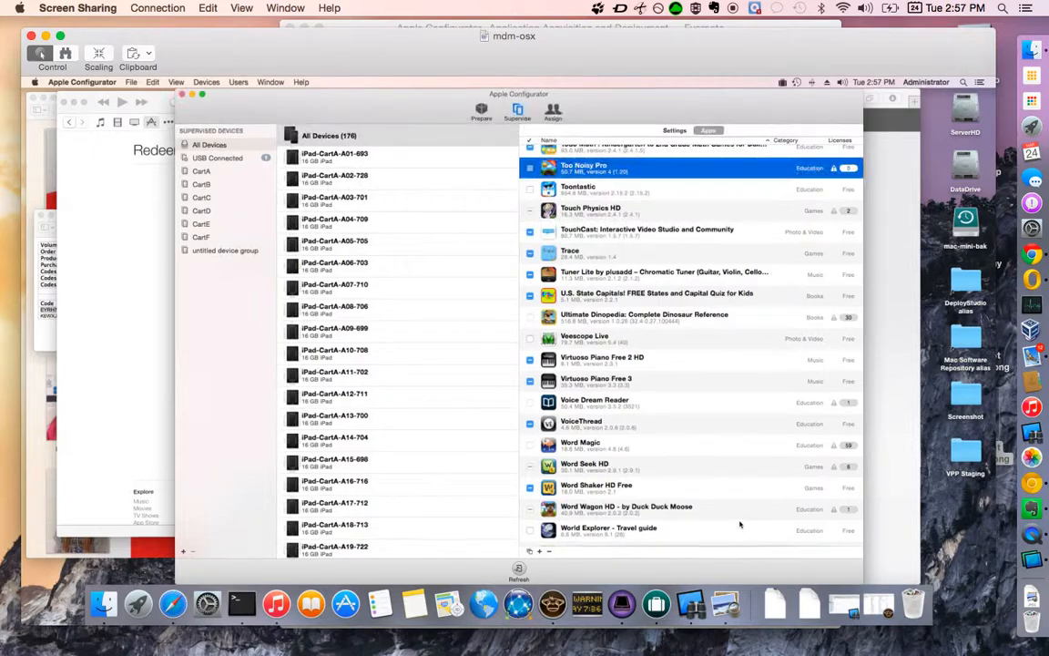